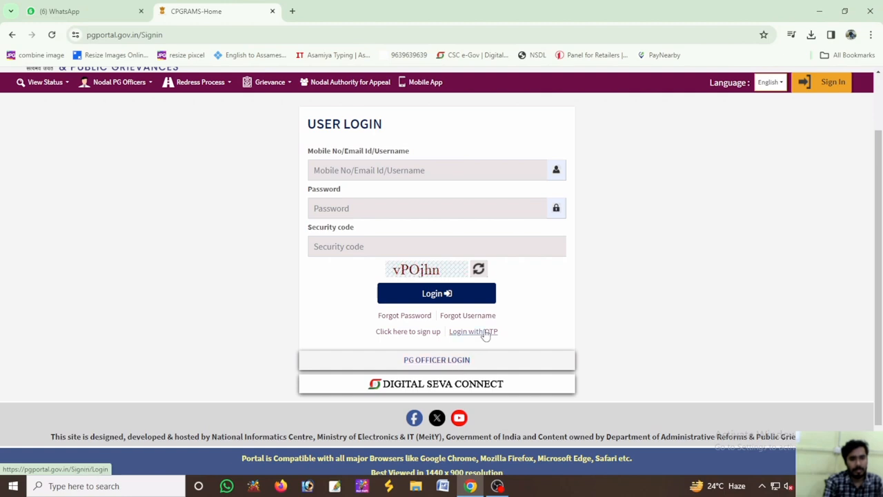
Open the new-user sign-up form and enter the applicant's full name
{"action": "left_click", "coordinate": [409, 331]}
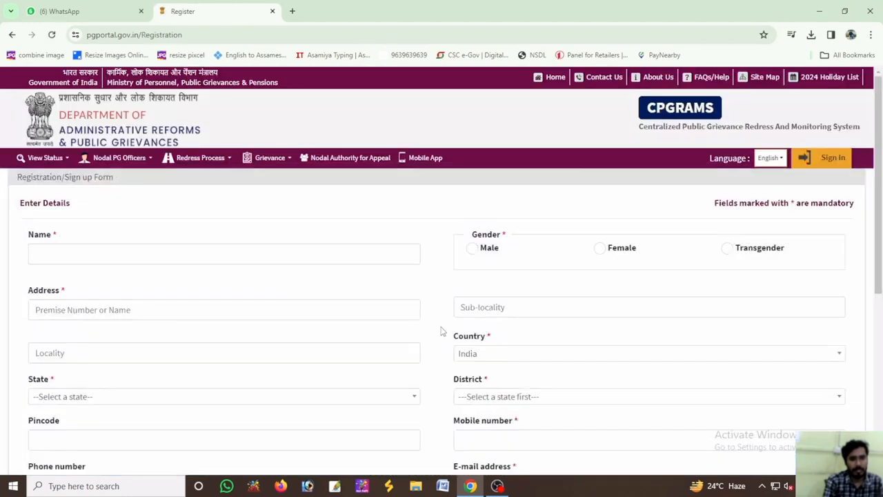
{"action": "left_click", "coordinate": [107, 253]}
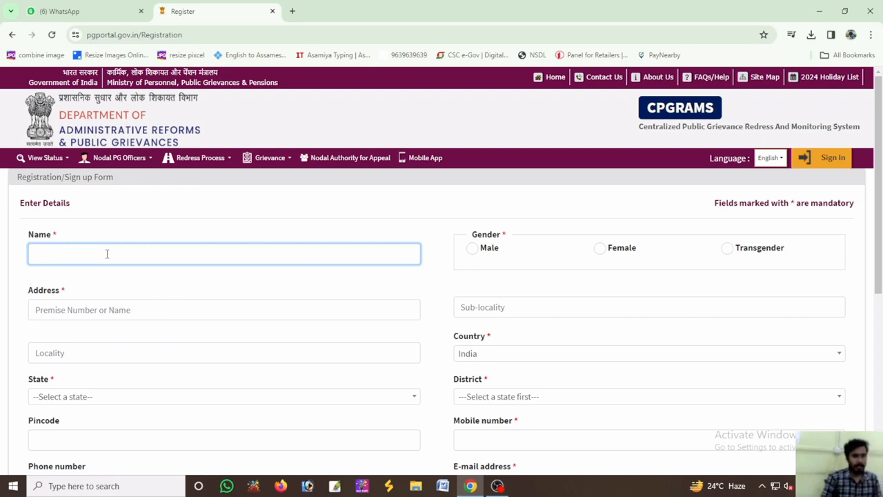
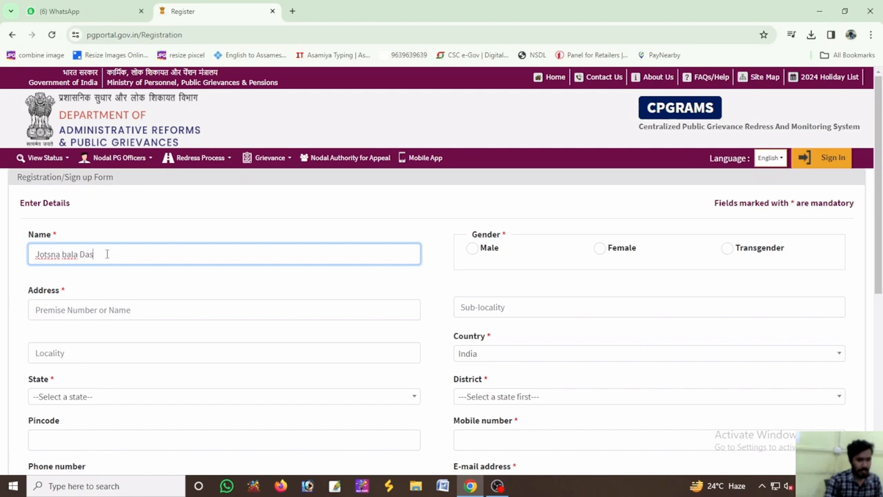
Set the gender to Female and fill in the premise number or name of the applicant's address
{"action": "left_click", "coordinate": [599, 249]}
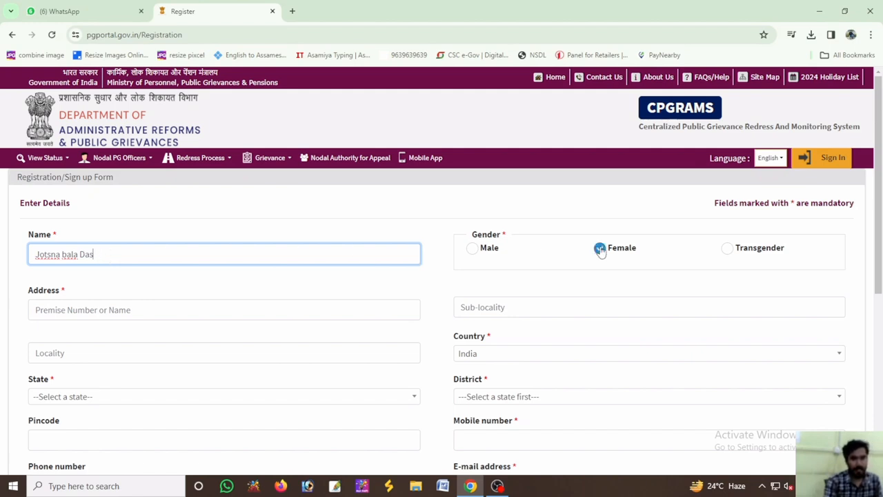
{"action": "left_click", "coordinate": [138, 307]}
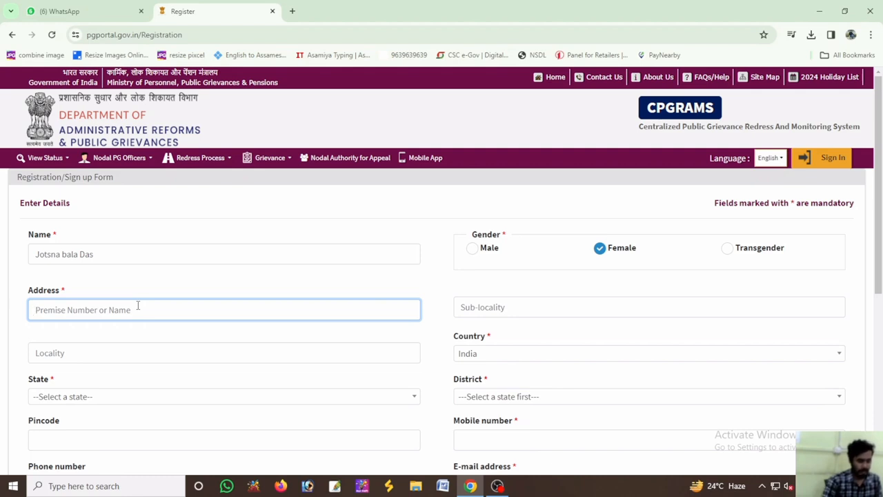
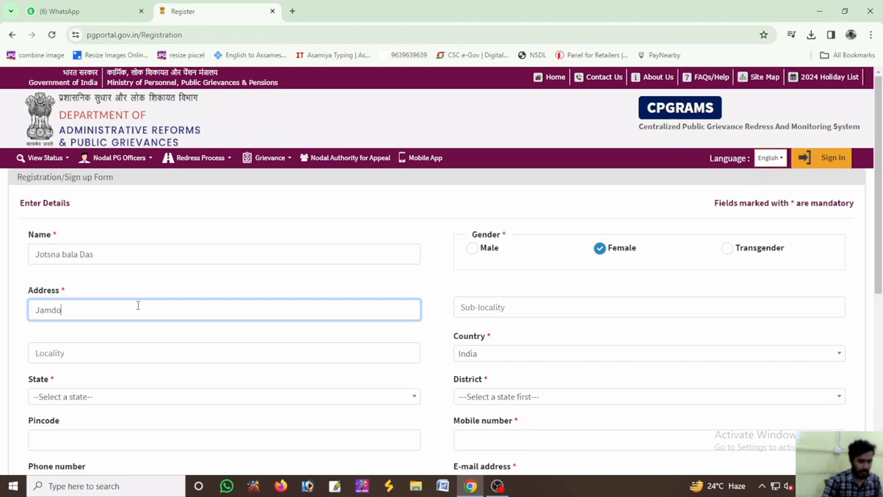
Choose Assam as the applicant's state in the registration form
{"action": "left_click", "coordinate": [534, 310]}
{"action": "scroll", "coordinate": [534, 311], "scroll_direction": "down", "scroll_amount": 2}
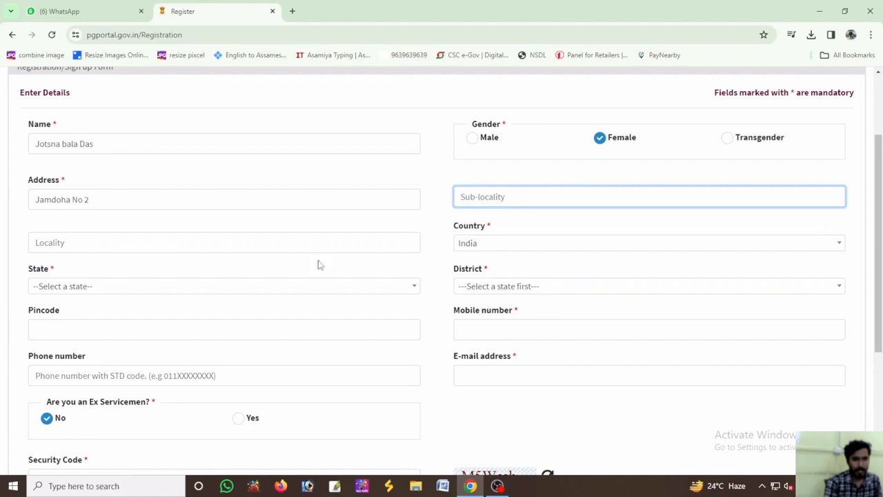
{"action": "left_click", "coordinate": [495, 245]}
{"action": "left_click", "coordinate": [118, 290]}
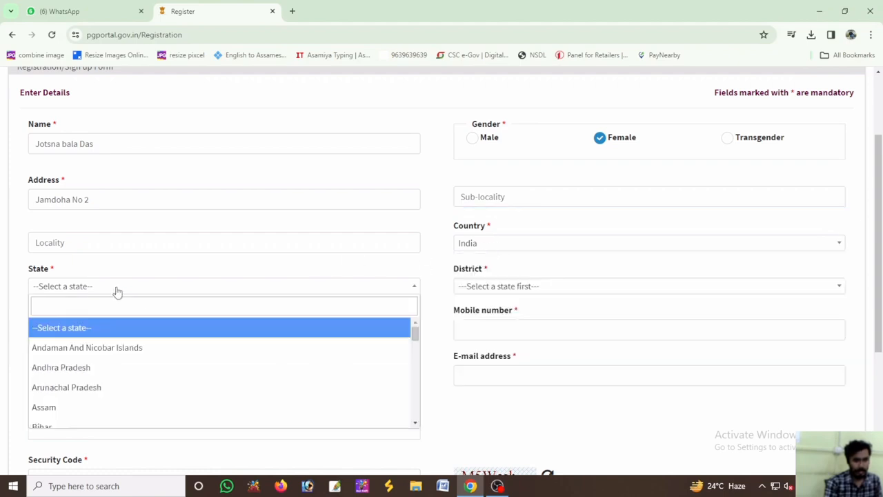
{"action": "left_click", "coordinate": [60, 405]}
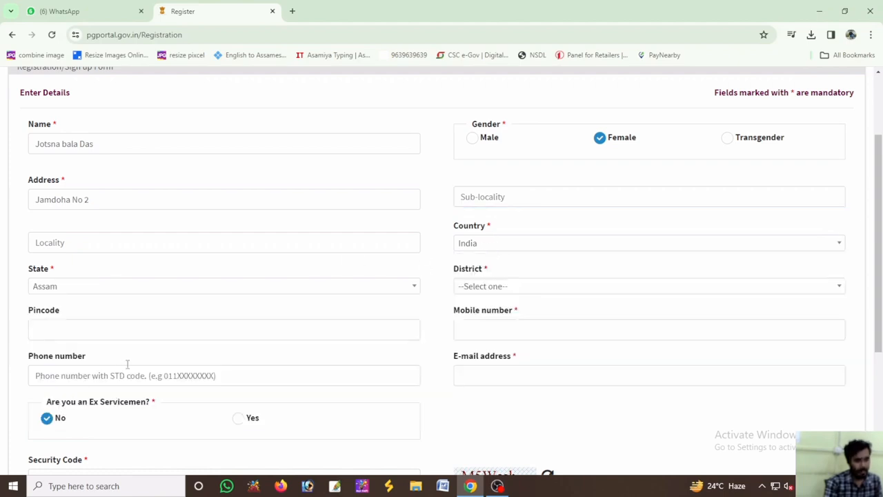
Fill in the sub-locality of the address with the applicant's block name
{"action": "left_click", "coordinate": [497, 199]}
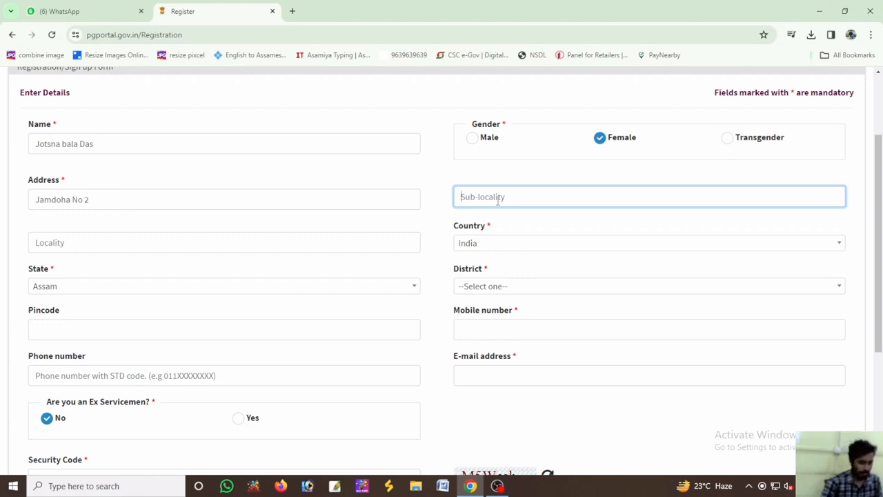
{"action": "type", "text": "Block"}
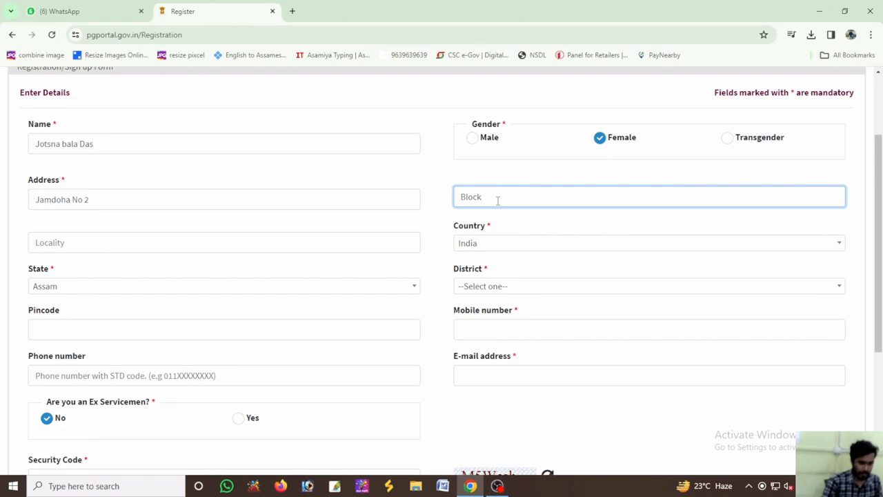
{"action": "type", "text": "- Ma"}
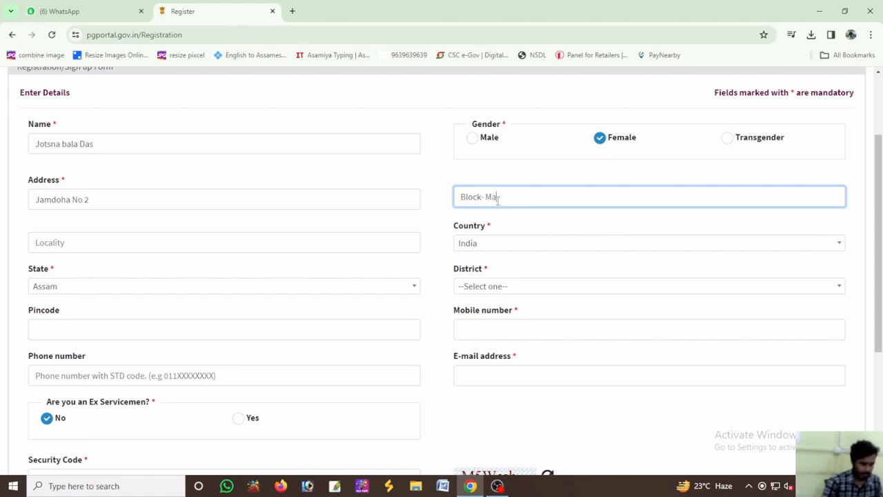
{"action": "type", "text": "nikpur"}
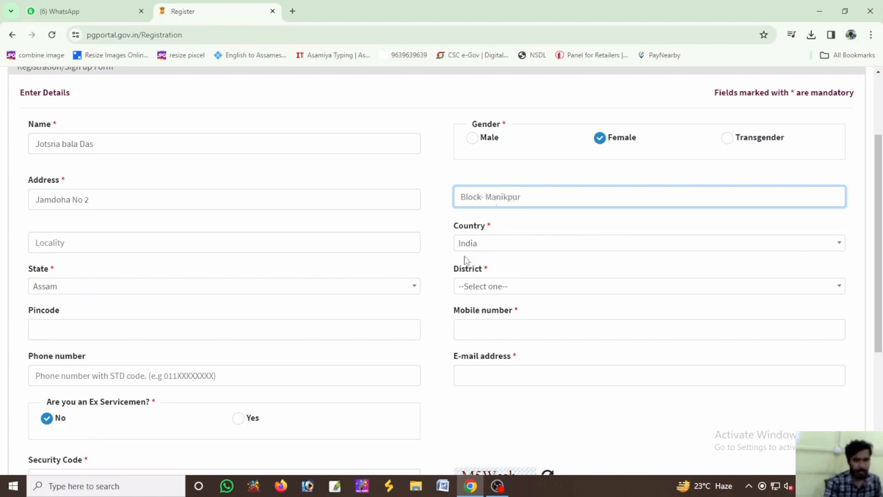
Enter the applicant's postal pincode and choose Bongaigaon as the district
{"action": "left_click", "coordinate": [111, 328]}
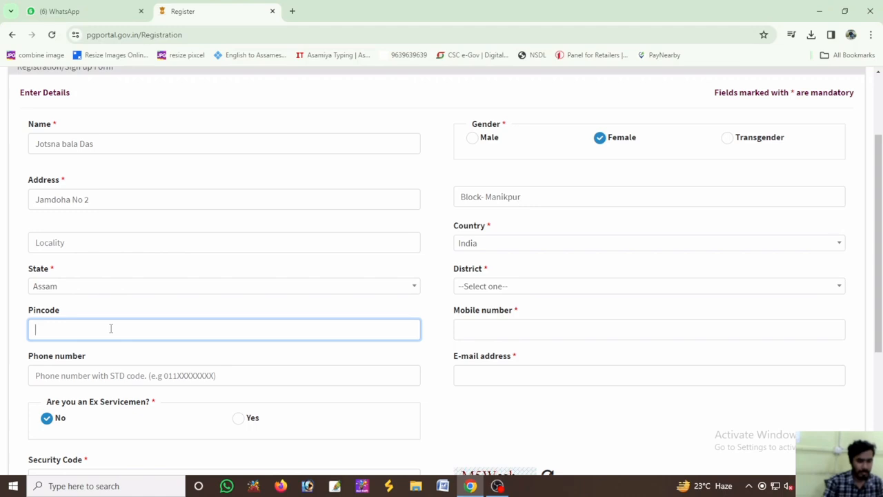
{"action": "type", "text": "7833"}
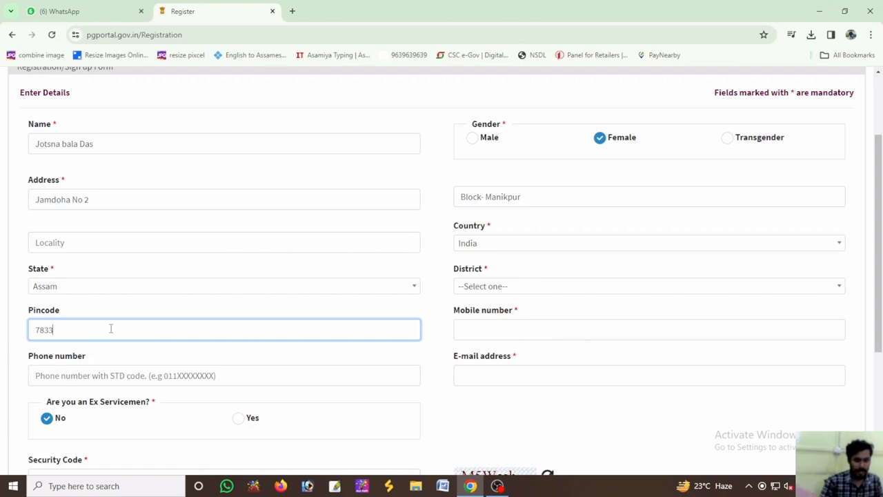
{"action": "type", "text": "90"}
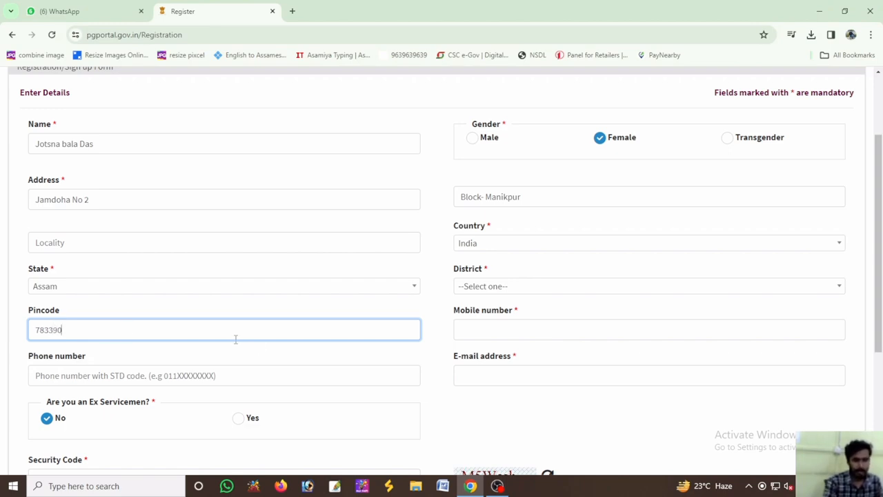
{"action": "left_click", "coordinate": [509, 326]}
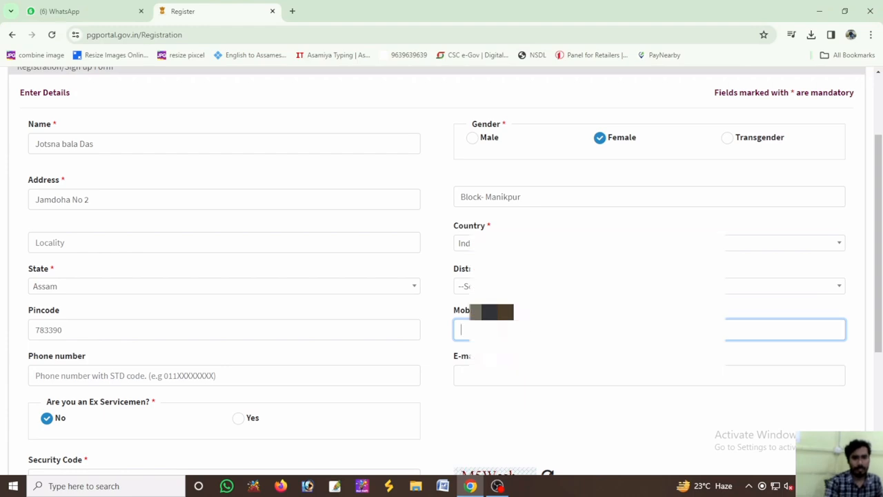
{"action": "left_click", "coordinate": [493, 286]}
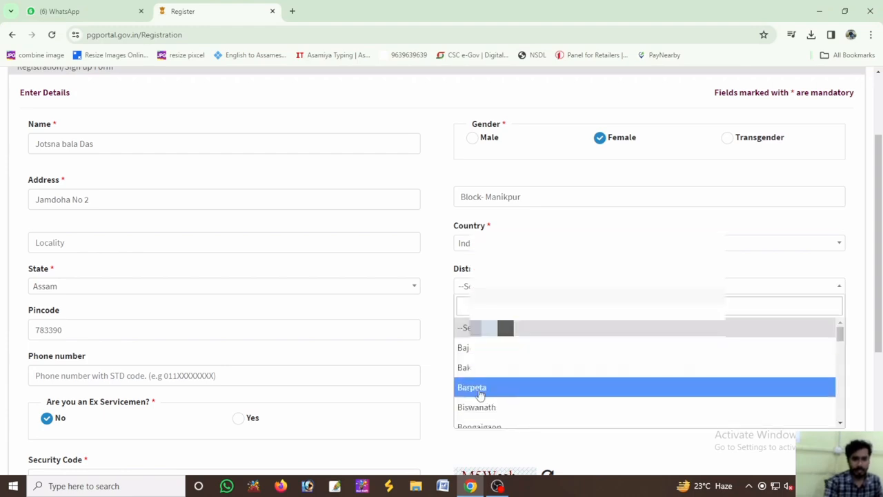
{"action": "scroll", "coordinate": [479, 393], "scroll_direction": "down", "scroll_amount": 1}
{"action": "left_click", "coordinate": [479, 373]}
Fill in the applicant's mobile number and e-mail address
{"action": "left_click", "coordinate": [494, 330]}
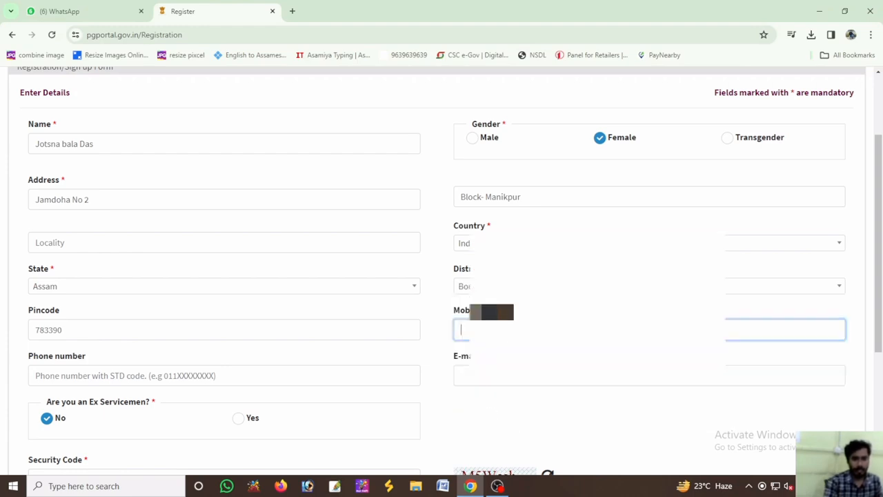
{"action": "type", "text": "93"}
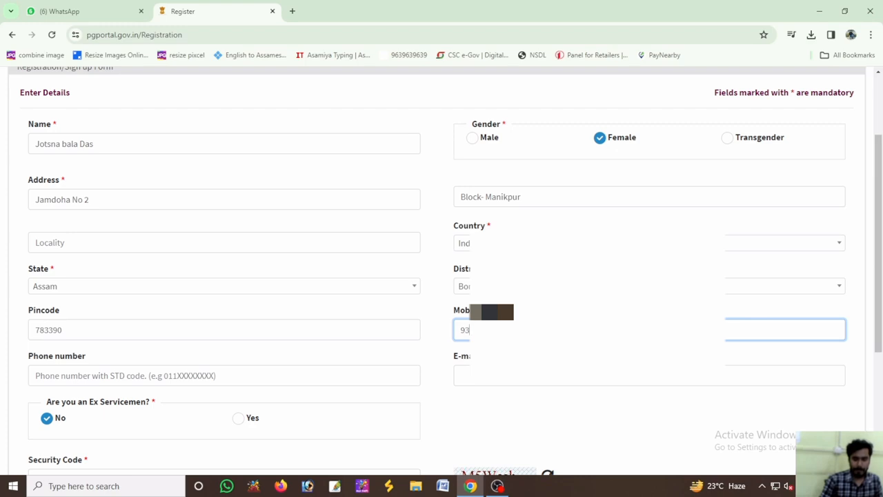
{"action": "type", "text": "6"}
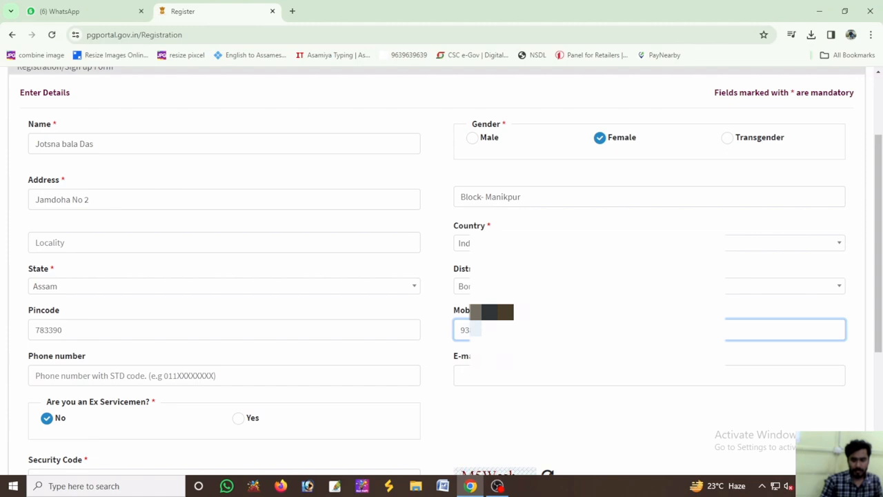
{"action": "type", "text": "0"}
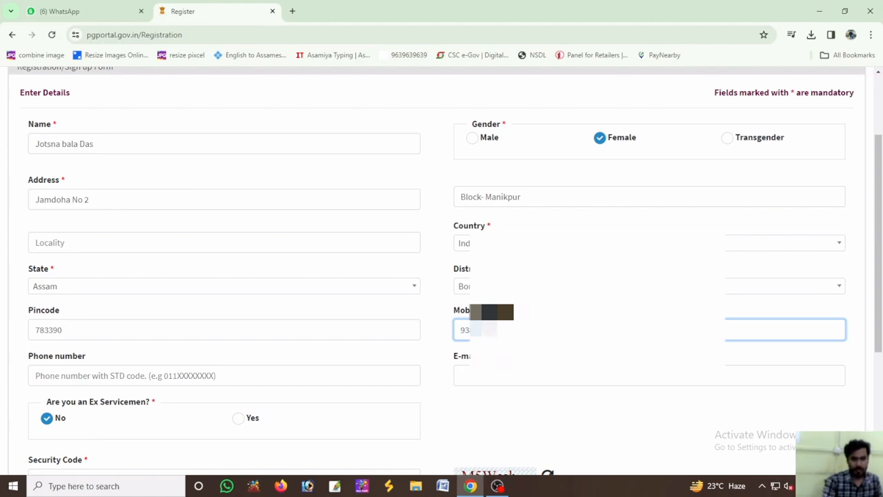
{"action": "left_click", "coordinate": [489, 374]}
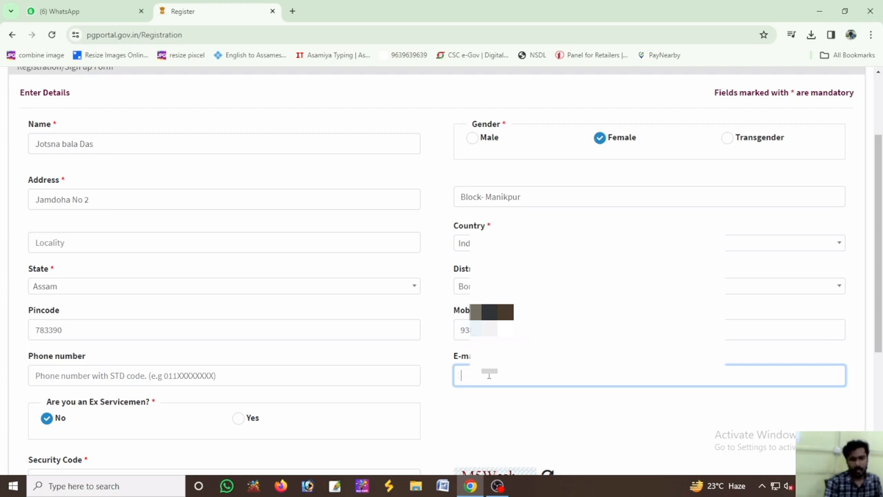
{"action": "scroll", "coordinate": [489, 374], "scroll_direction": "down", "scroll_amount": 2}
{"action": "scroll", "coordinate": [488, 376], "scroll_direction": "up", "scroll_amount": 1}
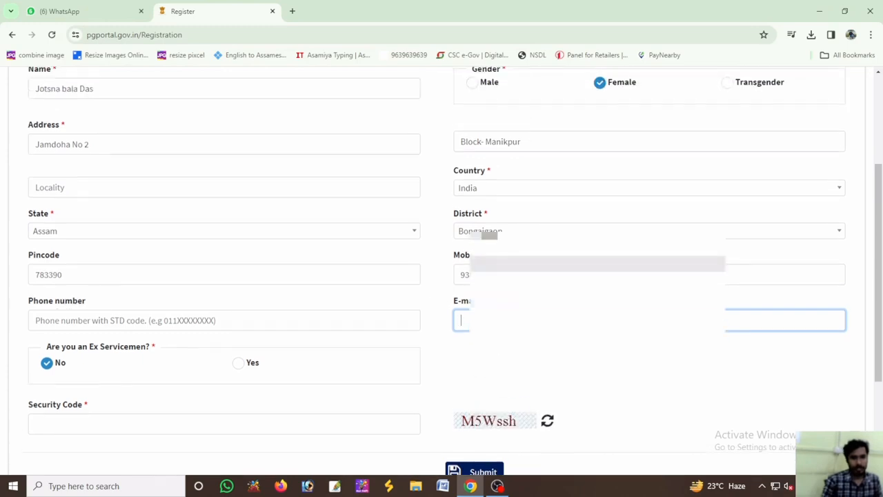
{"action": "type", "text": "sa"}
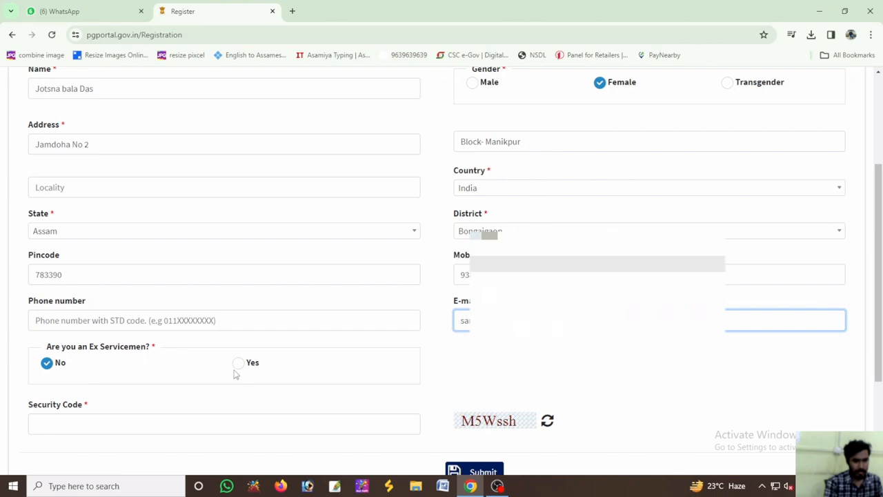
Enter the security code from the captcha image and review the completed registration details
{"action": "scroll", "coordinate": [122, 394], "scroll_direction": "down", "scroll_amount": 1}
{"action": "left_click", "coordinate": [97, 366]}
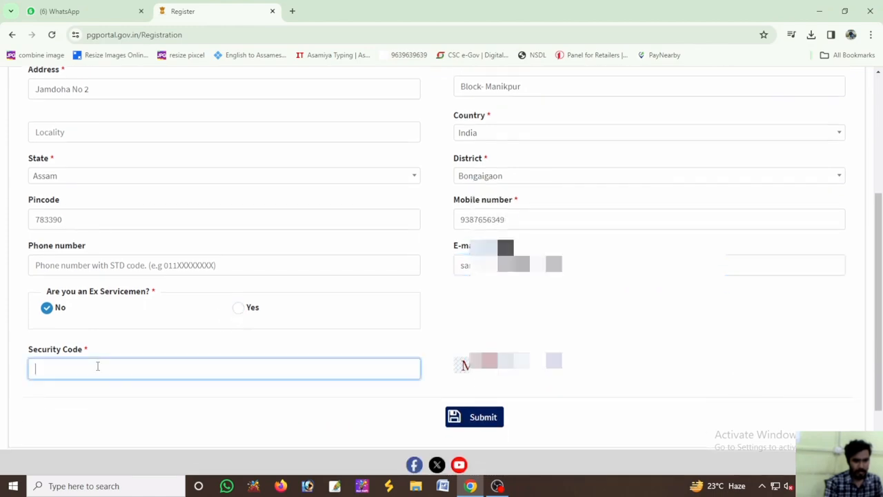
{"action": "type", "text": "m"}
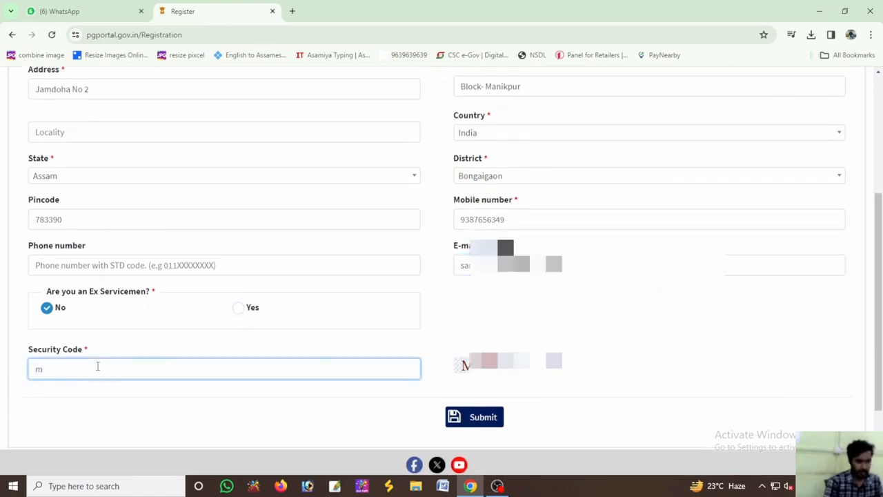
{"action": "key", "text": "BackSpace"}
{"action": "type", "text": "M"}
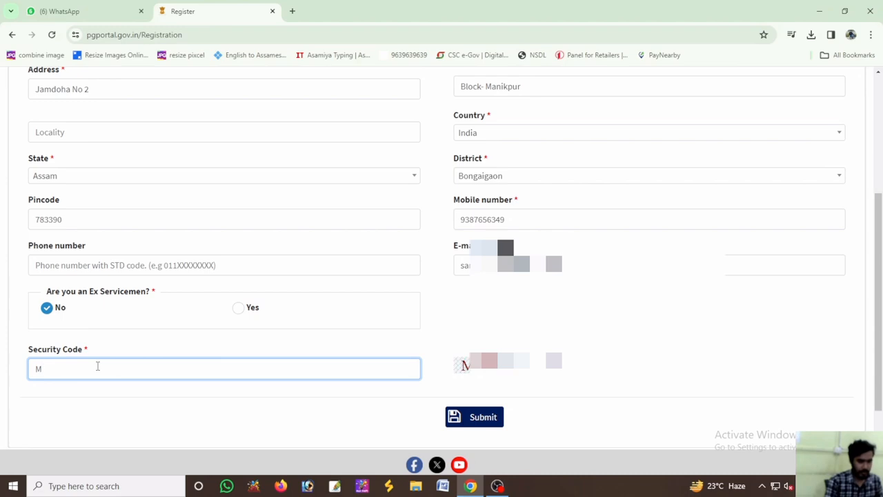
{"action": "type", "text": "5W"}
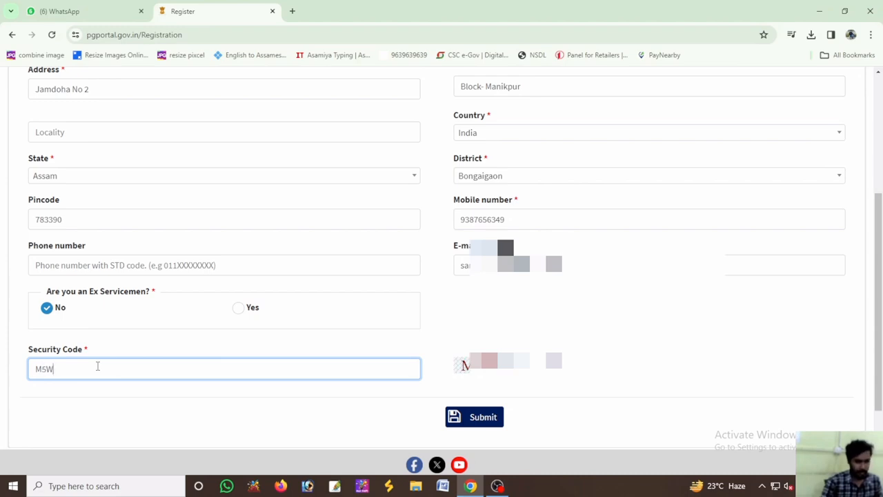
{"action": "type", "text": "ssh"}
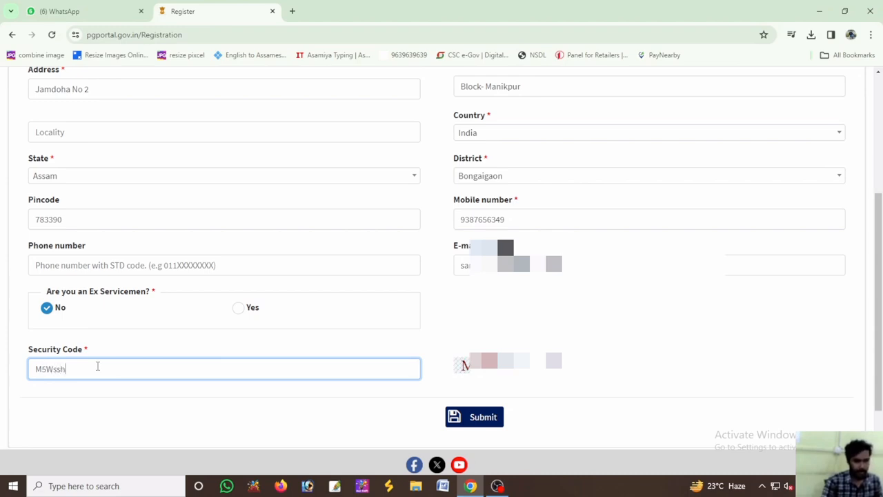
{"action": "scroll", "coordinate": [292, 373], "scroll_direction": "up", "scroll_amount": 4}
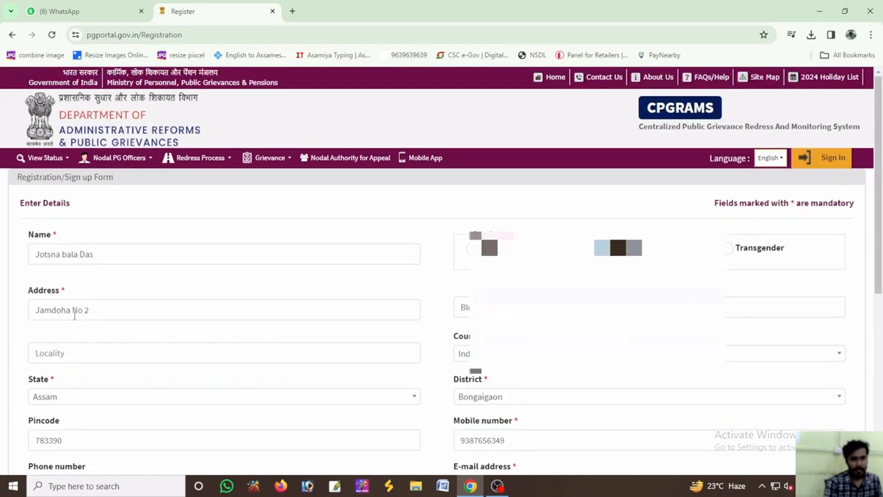
{"action": "scroll", "coordinate": [103, 339], "scroll_direction": "down", "scroll_amount": 2}
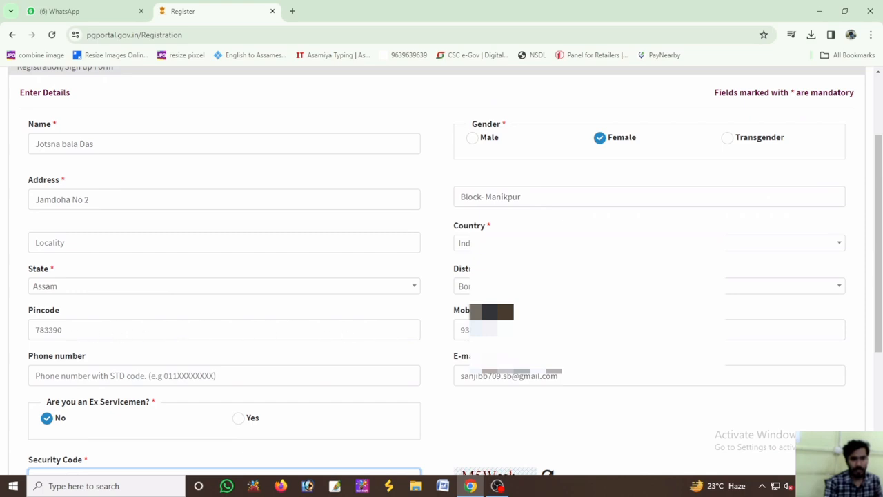
Enter the captcha security code, submit the registration form and decline the browser's offer to save the address
{"action": "type", "text": "M5Wssh"}
{"action": "scroll", "coordinate": [482, 365], "scroll_direction": "down", "scroll_amount": 3}
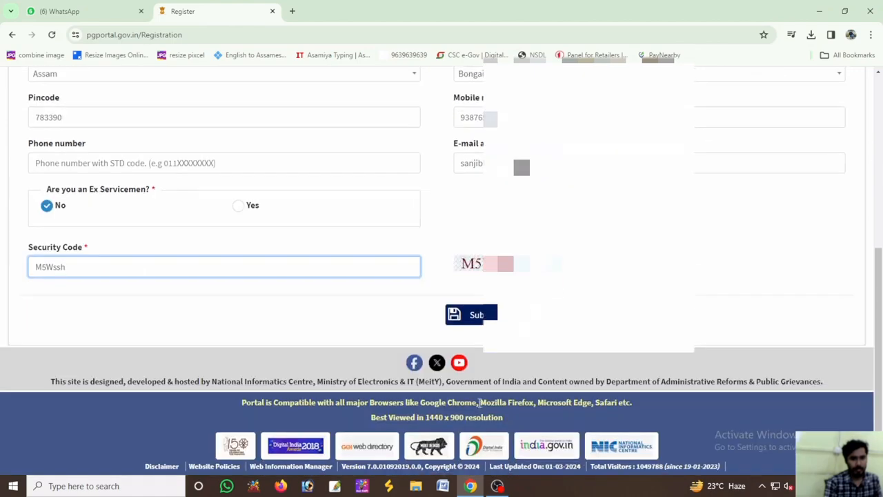
{"action": "left_click", "coordinate": [476, 317]}
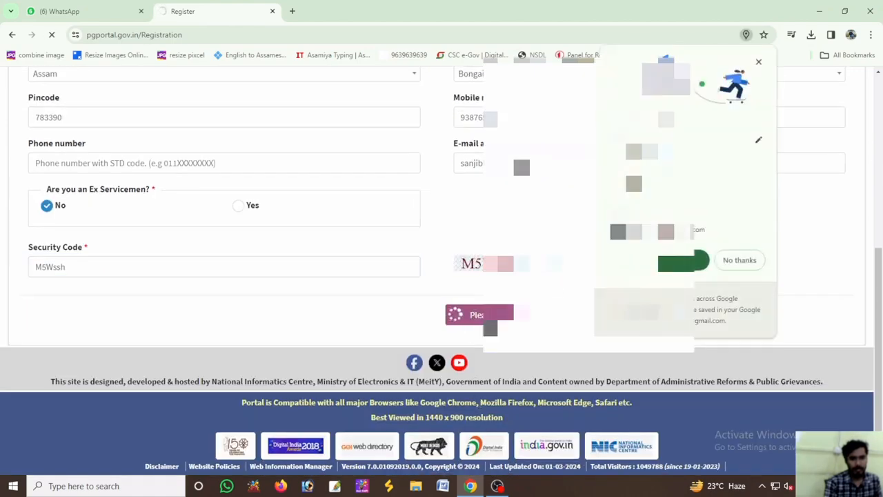
{"action": "left_click", "coordinate": [736, 263]}
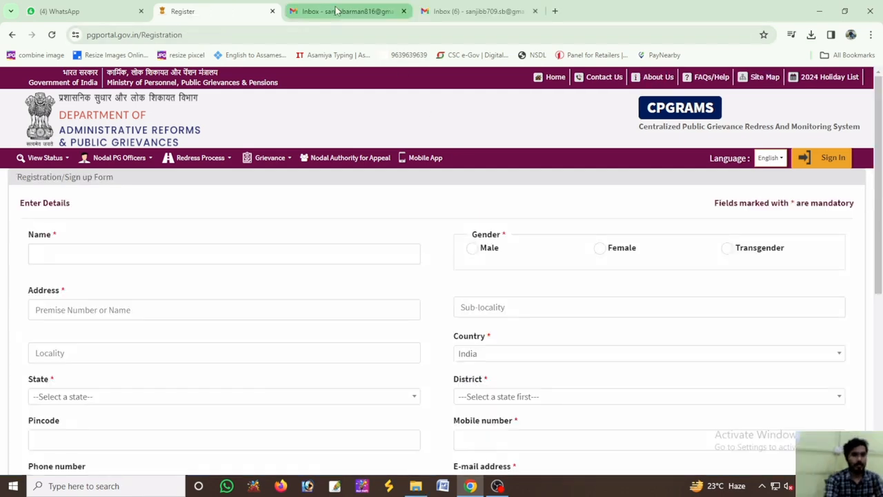
Go to the portal's sign-in page and choose to log in through Digital Seva Connect
{"action": "left_click", "coordinate": [824, 158]}
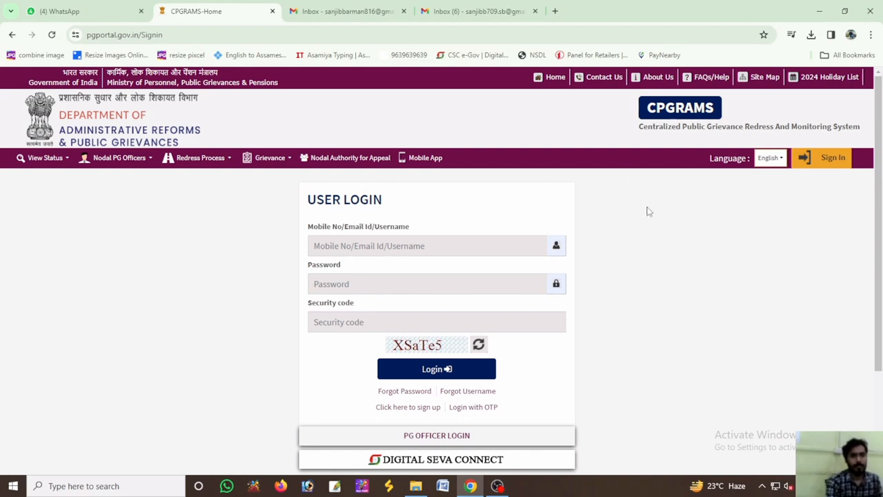
{"action": "scroll", "coordinate": [646, 209], "scroll_direction": "down", "scroll_amount": 3}
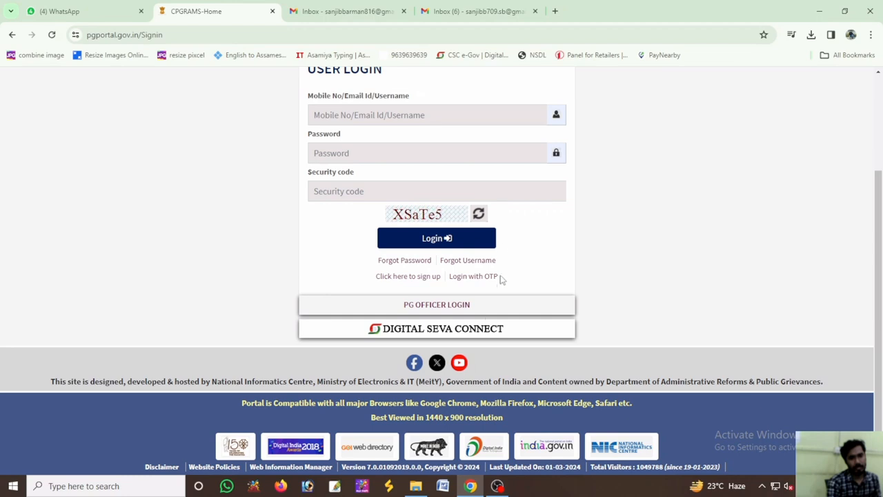
{"action": "left_click", "coordinate": [428, 331]}
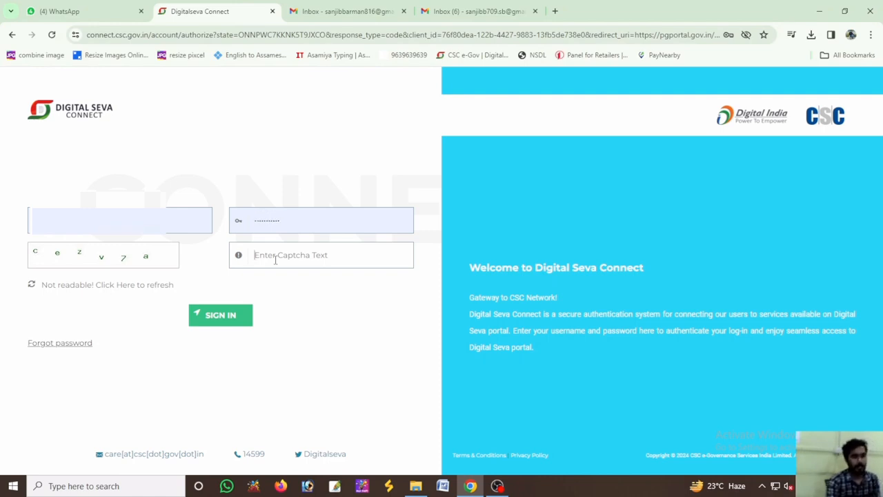
Enter the captcha text and sign in to Digital Seva Connect with the prefilled credentials
{"action": "type", "text": "ce"}
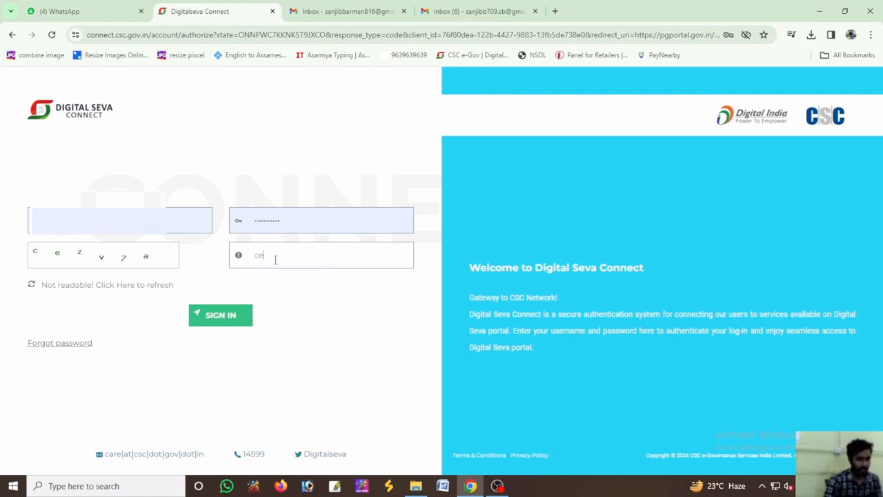
{"action": "type", "text": "zv"}
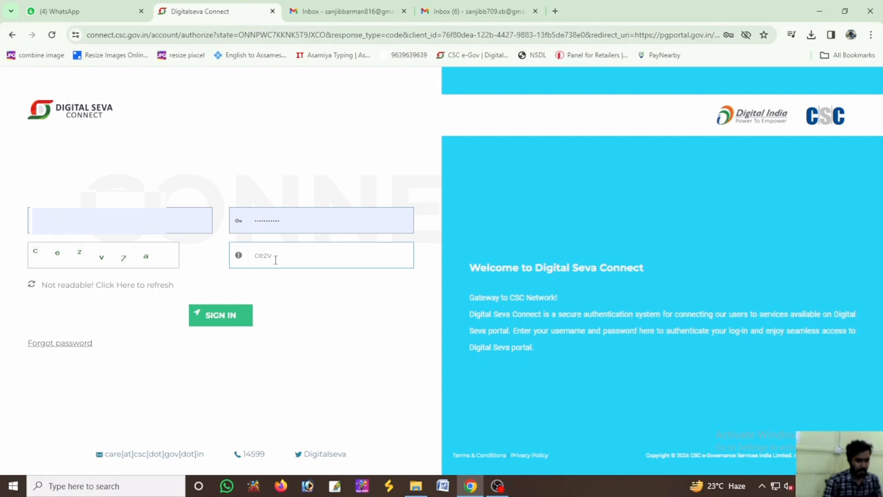
{"action": "type", "text": "7a"}
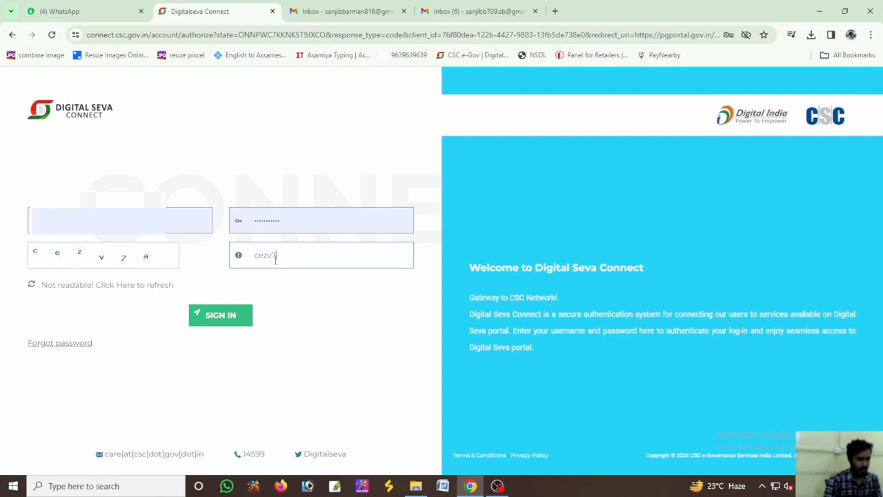
{"action": "left_click", "coordinate": [234, 319]}
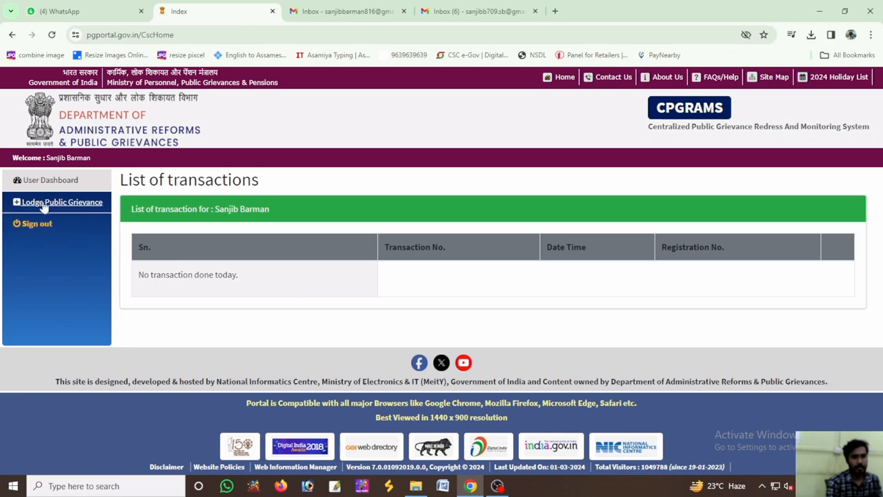
Start lodging a public grievance, agree that it falls in none of the excluded categories, and submit the terms
{"action": "left_click", "coordinate": [45, 206]}
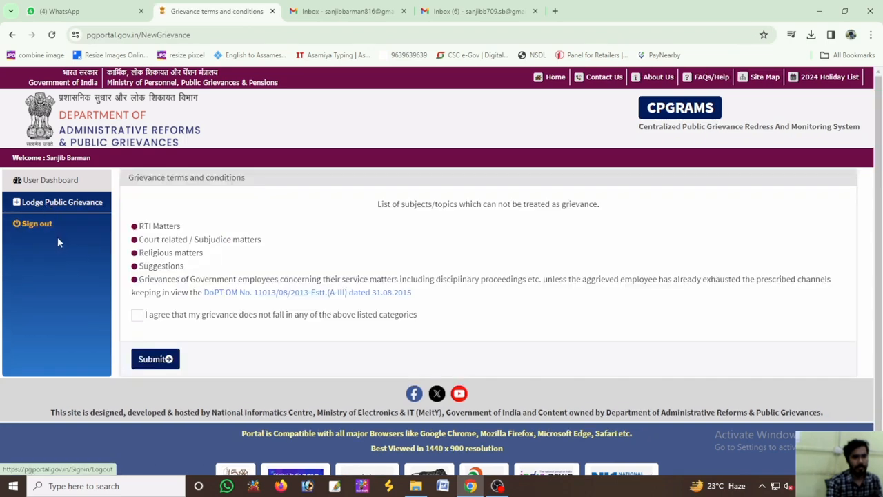
{"action": "left_click", "coordinate": [138, 316]}
{"action": "left_click", "coordinate": [169, 360]}
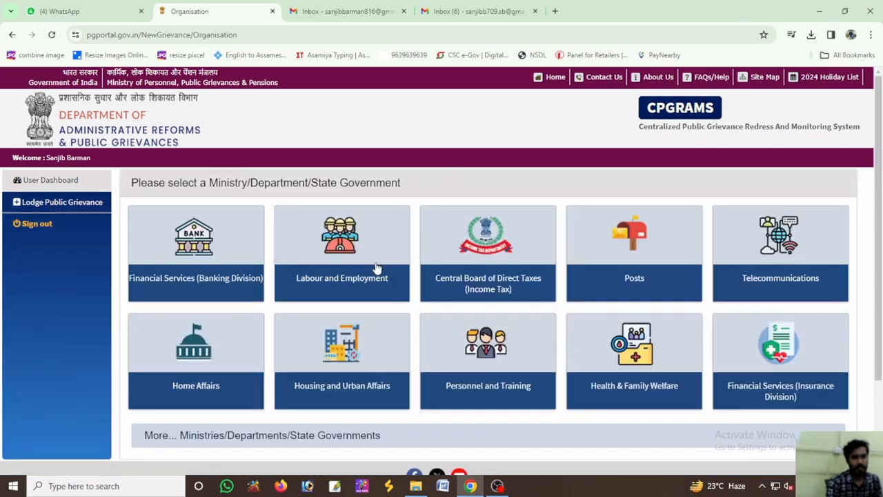
Search the additional ministries and departments for "ru" and choose Rural Development
{"action": "scroll", "coordinate": [256, 367], "scroll_direction": "down", "scroll_amount": 2}
{"action": "left_click", "coordinate": [243, 380]}
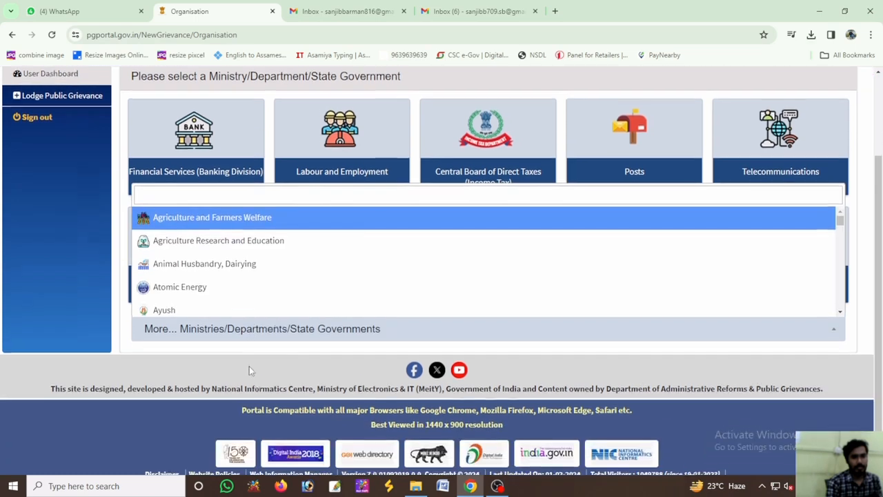
{"action": "key", "text": "a"}
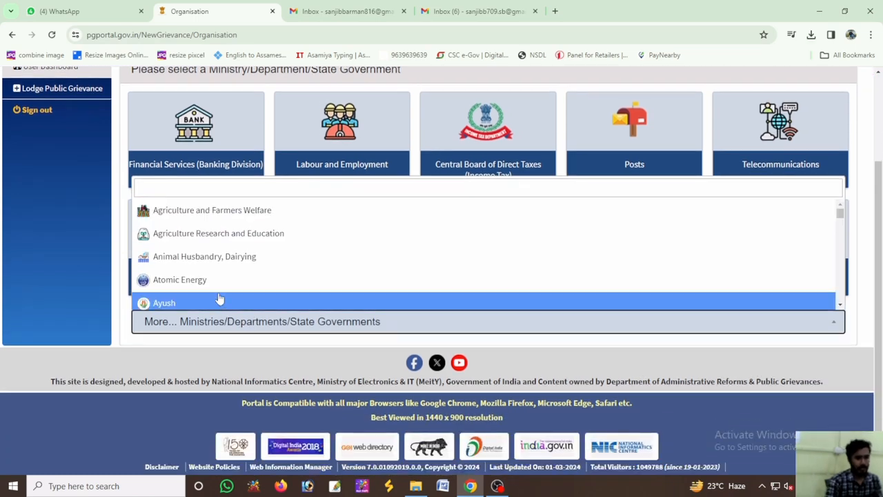
{"action": "left_click", "coordinate": [174, 189]}
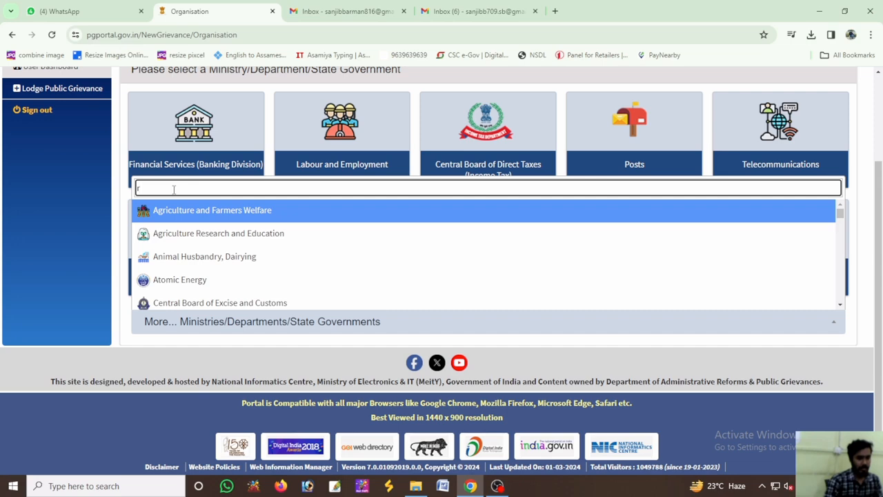
{"action": "type", "text": "ru"}
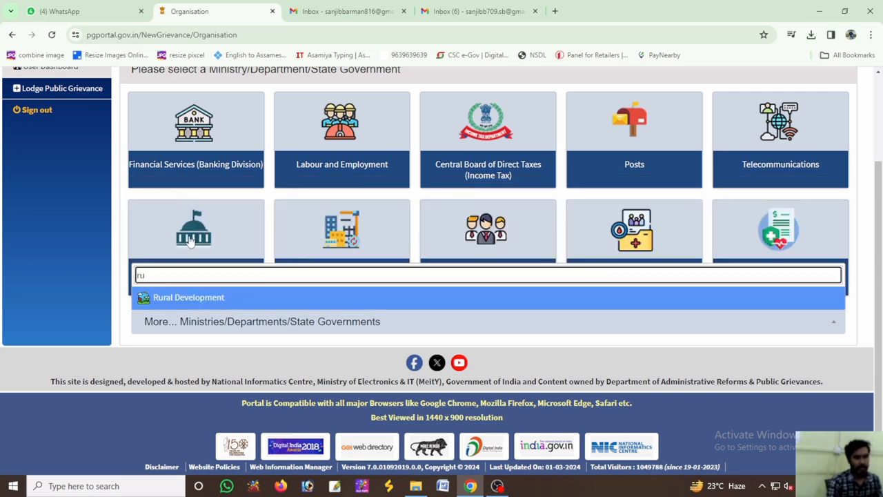
{"action": "left_click", "coordinate": [190, 301]}
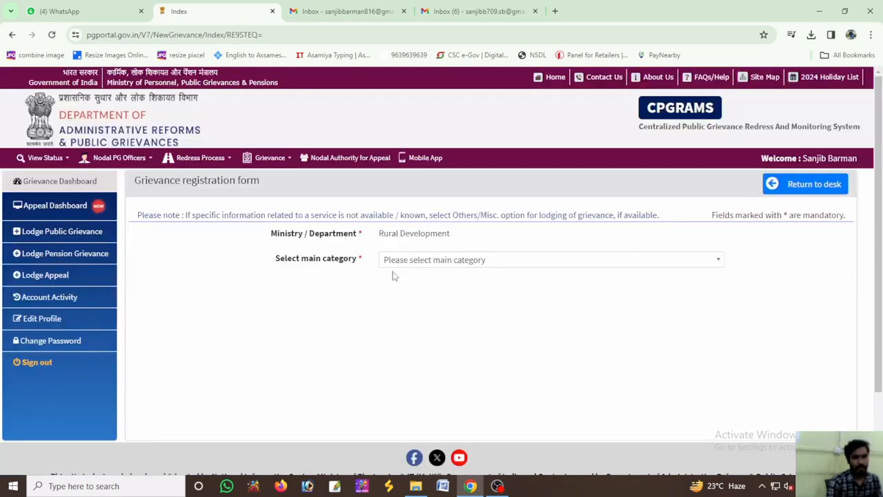
Set the grievance's main category to Pradhan Mantri Awaas Yojana - Gramin (Rural)
{"action": "left_click", "coordinate": [396, 266]}
{"action": "scroll", "coordinate": [419, 352], "scroll_direction": "down", "scroll_amount": 3}
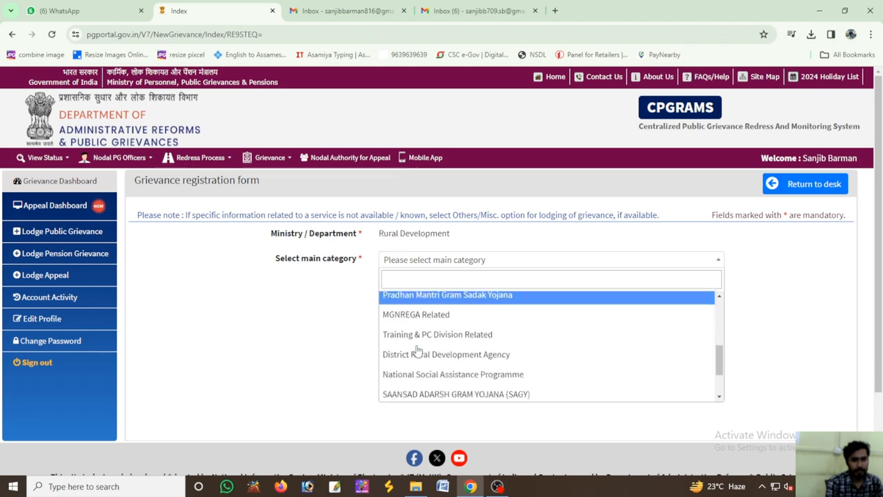
{"action": "scroll", "coordinate": [421, 356], "scroll_direction": "up", "scroll_amount": 2}
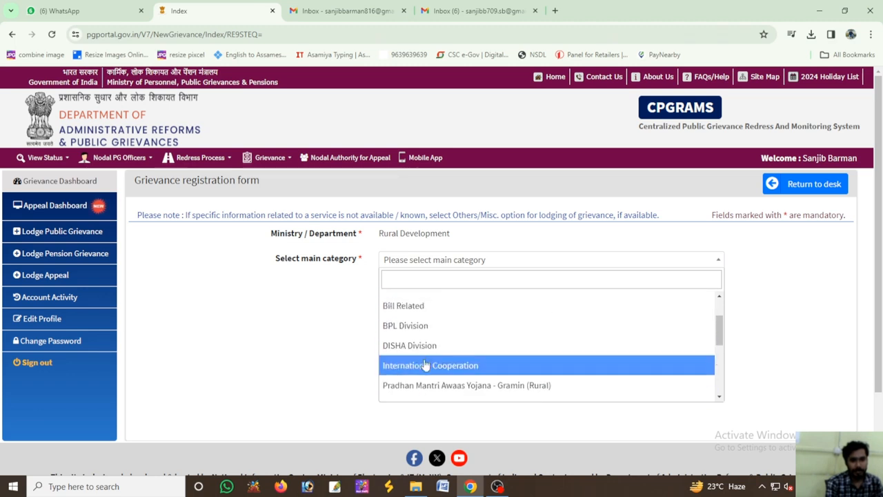
{"action": "left_click", "coordinate": [432, 384]}
Set the next category levels to Request/Representation (for new house) and Requests/representations for new house, status of inclusion in PWL unknown (State Govt.)
{"action": "left_click", "coordinate": [411, 286]}
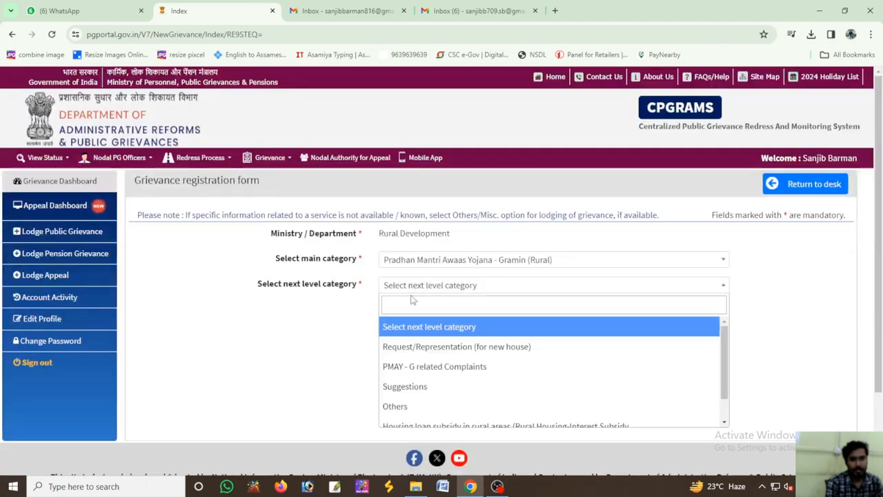
{"action": "scroll", "coordinate": [418, 375], "scroll_direction": "down", "scroll_amount": 1}
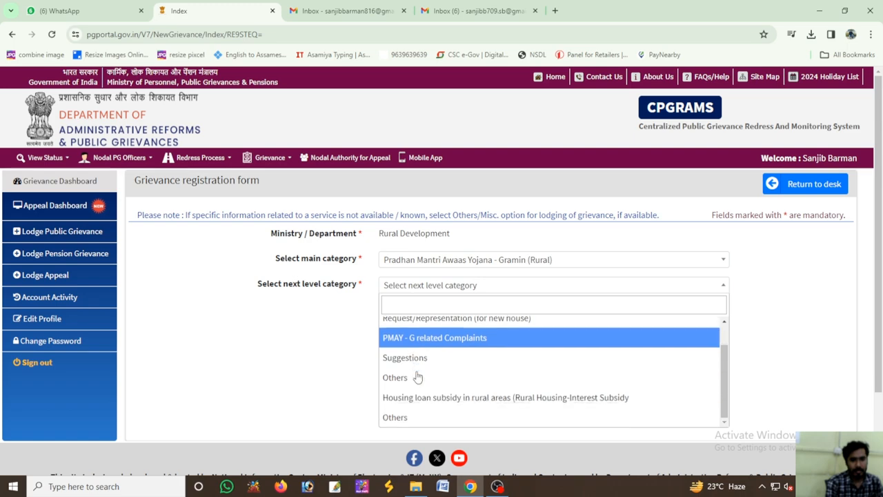
{"action": "scroll", "coordinate": [421, 357], "scroll_direction": "up", "scroll_amount": 1}
{"action": "left_click", "coordinate": [422, 353]}
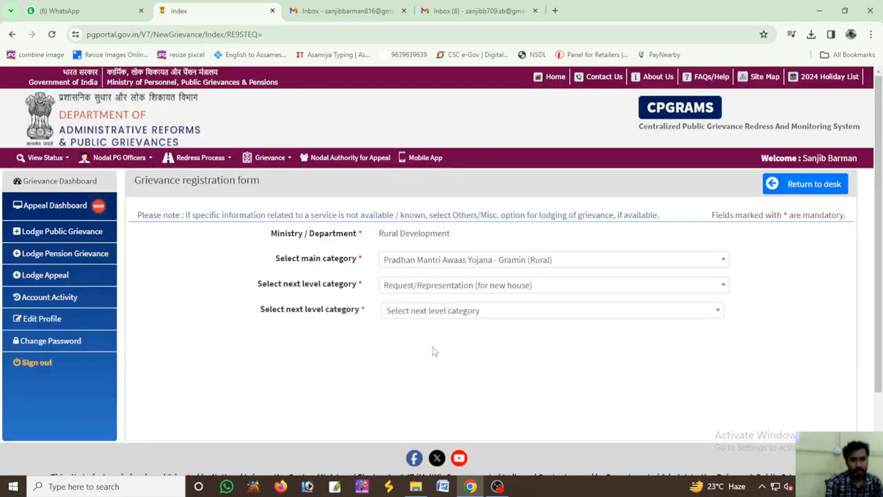
{"action": "left_click", "coordinate": [455, 312]}
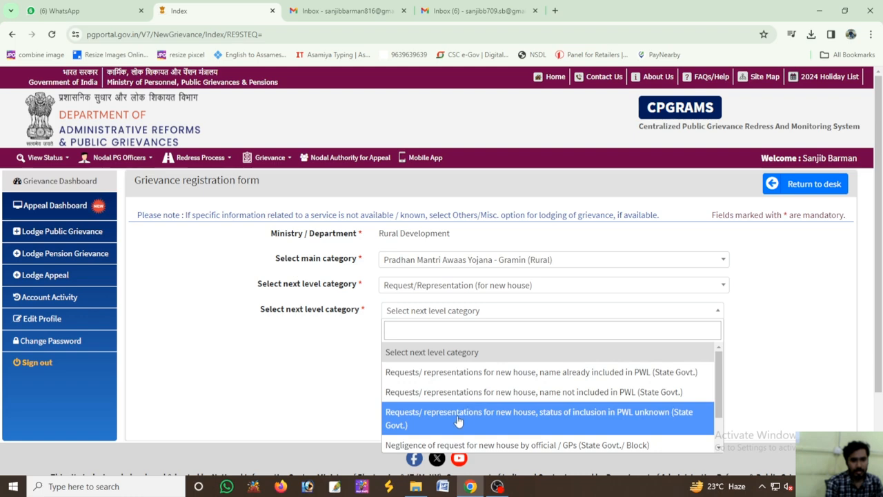
{"action": "left_click", "coordinate": [508, 410]}
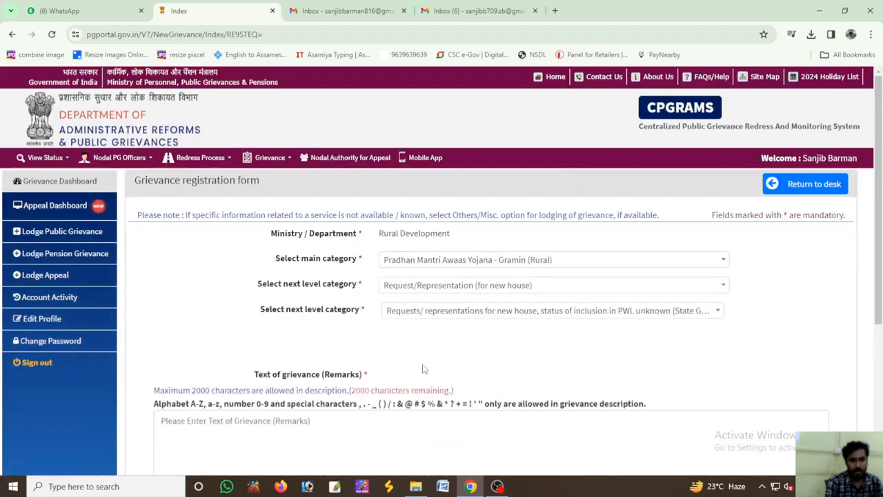
Select the PDF "user form house" from Downloads as the grievance's supporting document
{"action": "scroll", "coordinate": [422, 366], "scroll_direction": "down", "scroll_amount": 2}
{"action": "left_click", "coordinate": [229, 321]}
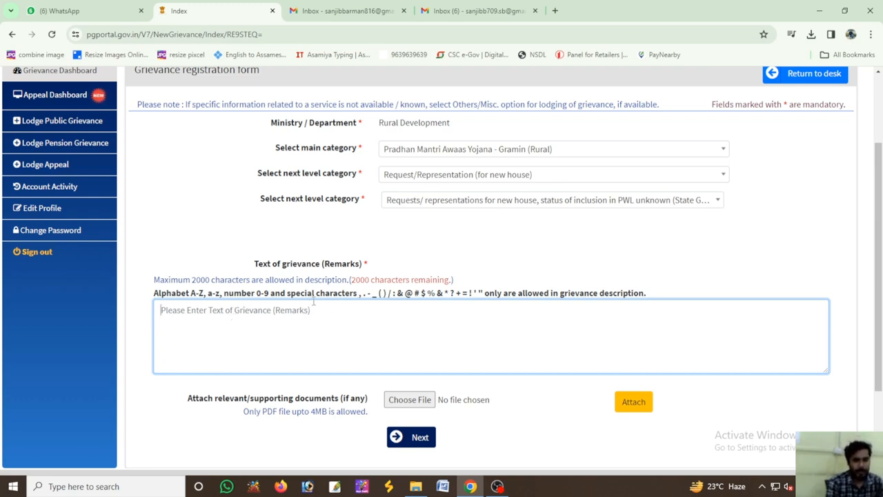
{"action": "scroll", "coordinate": [345, 321], "scroll_direction": "down", "scroll_amount": 1}
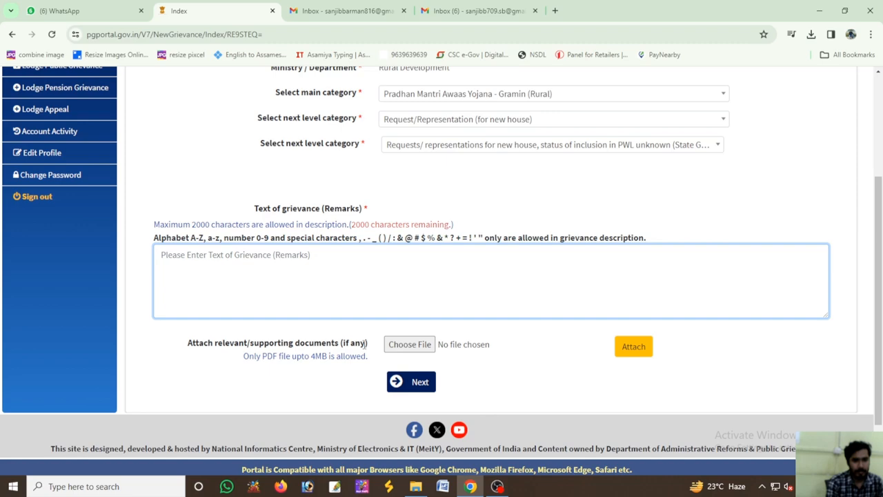
{"action": "left_click", "coordinate": [406, 346]}
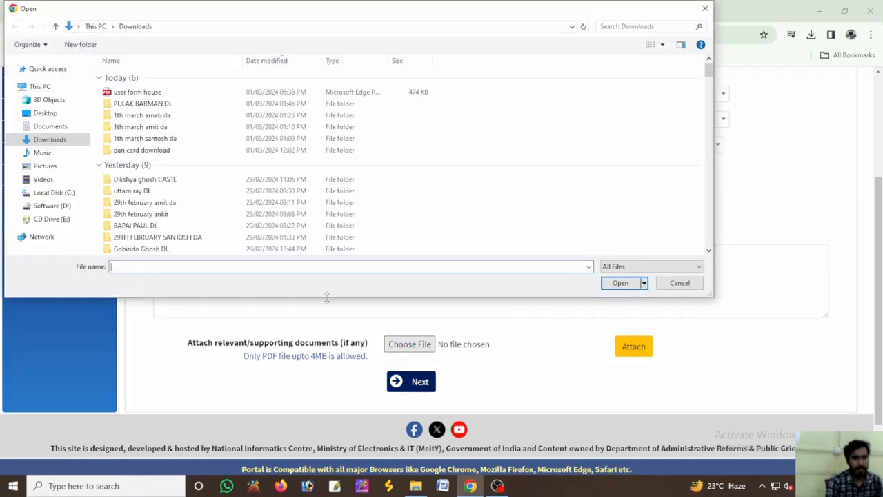
{"action": "left_click", "coordinate": [173, 92]}
{"action": "left_click", "coordinate": [616, 283]}
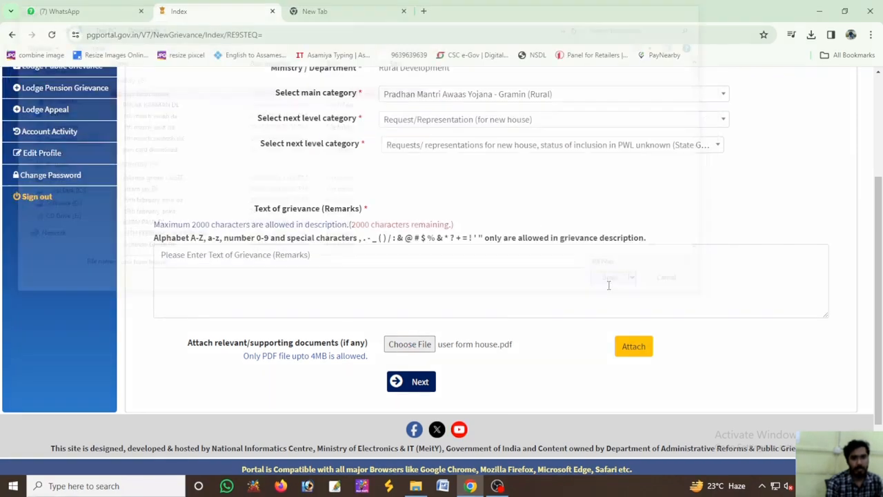
Begin the grievance remarks with "My name is" followed by the applicant's name
{"action": "left_click", "coordinate": [277, 271]}
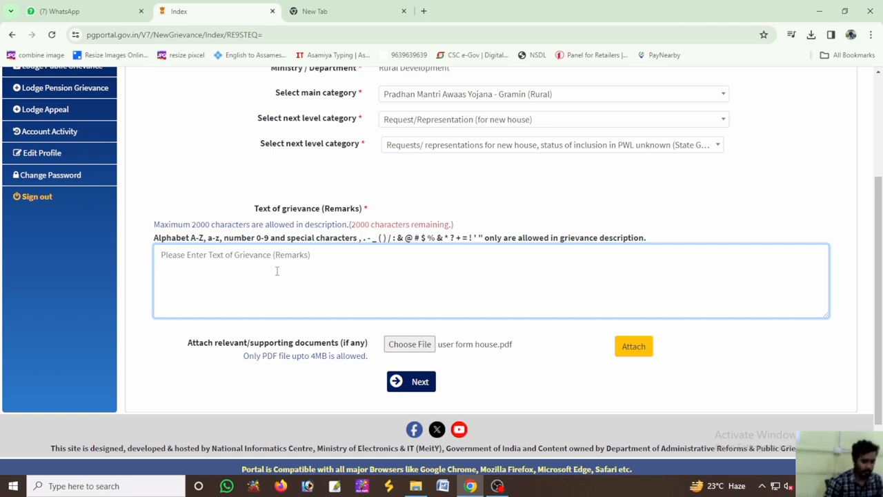
{"action": "type", "text": "My na"}
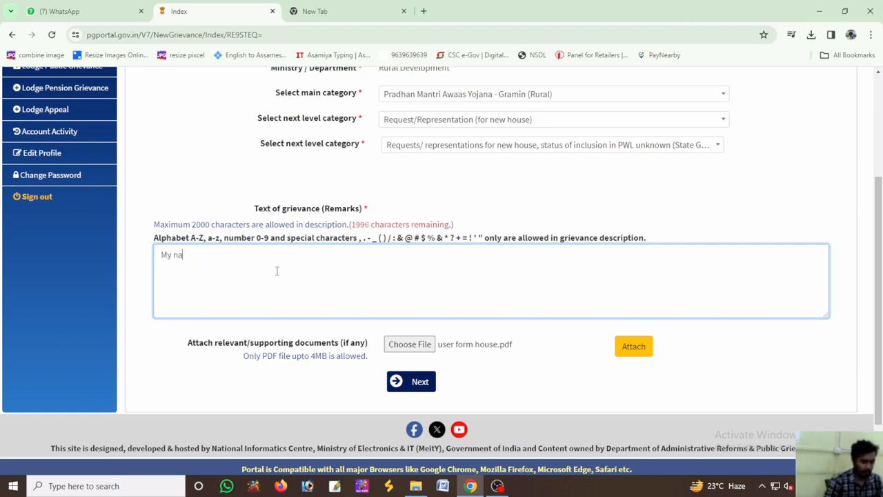
{"action": "type", "text": "me is"}
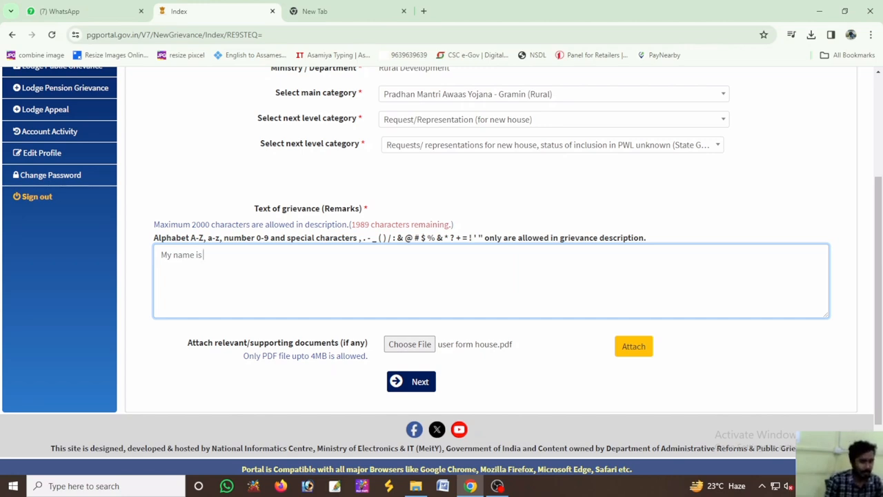
{"action": "type", "text": "jo"}
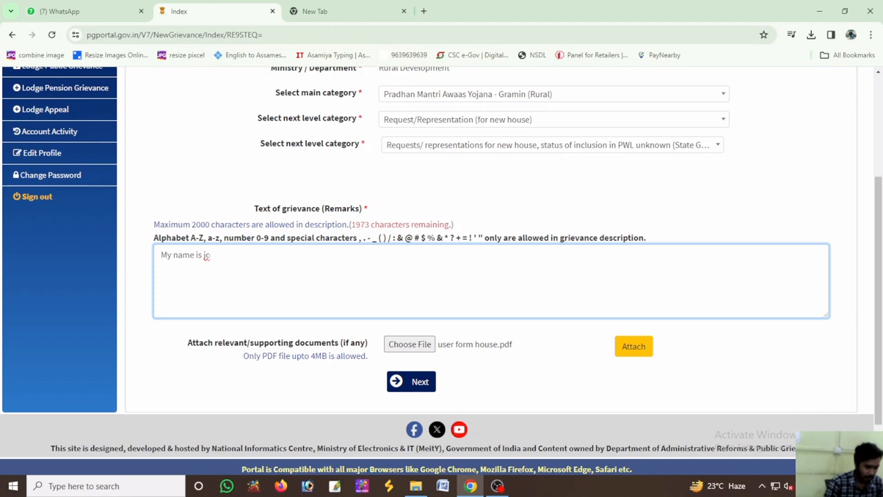
Complete the grievance remarks by describing the applicant's situation and ending with "financial problem so kindly sir help me"
{"action": "key", "text": "BackSpace"}
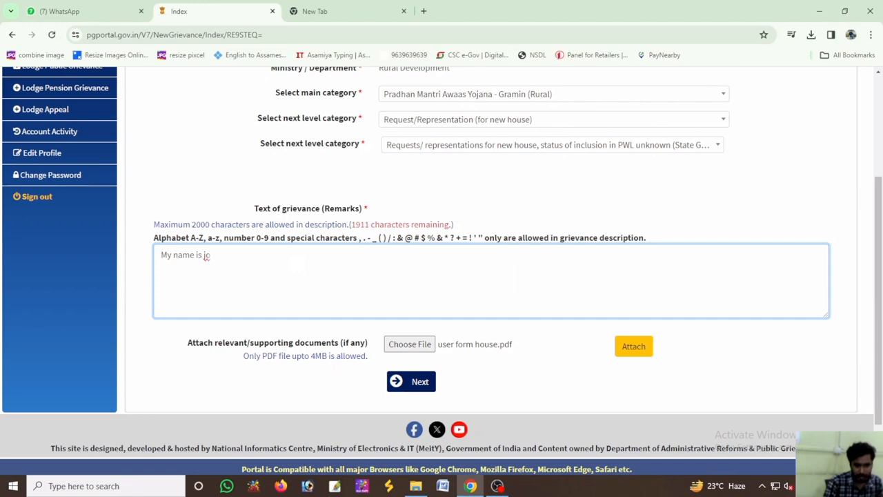
{"action": "key", "text": "BackSpace"}
{"action": "key", "text": "BackSpace"}
{"action": "key", "text": "BackSpace"}
{"action": "key", "text": "BackSpace"}
{"action": "key", "text": "BackSpace"}
{"action": "key", "text": "BackSpace"}
{"action": "key", "text": "BackSpace"}
{"action": "key", "text": "BackSpace"}
{"action": "key", "text": "BackSpace"}
{"action": "key", "text": "BackSpace"}
{"action": "key", "text": "BackSpace"}
{"action": "key", "text": "BackSpace"}
{"action": "key", "text": "BackSpace"}
{"action": "key", "text": "BackSpace"}
{"action": "key", "text": "BackSpace"}
{"action": "key", "text": "BackSpace"}
{"action": "key", "text": "BackSpace"}
{"action": "key", "text": "BackSpace"}
{"action": "key", "text": "BackSpace"}
{"action": "key", "text": "BackSpace"}
{"action": "key", "text": "BackSpace"}
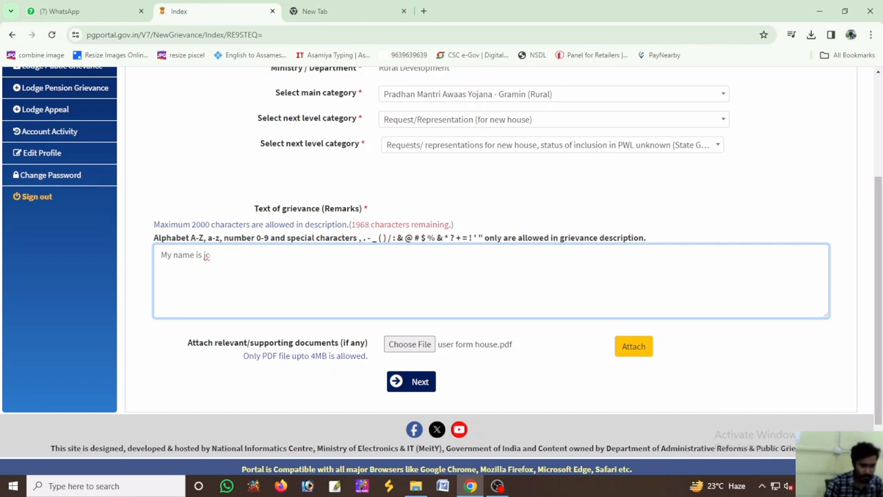
{"action": "key", "text": "BackSpace"}
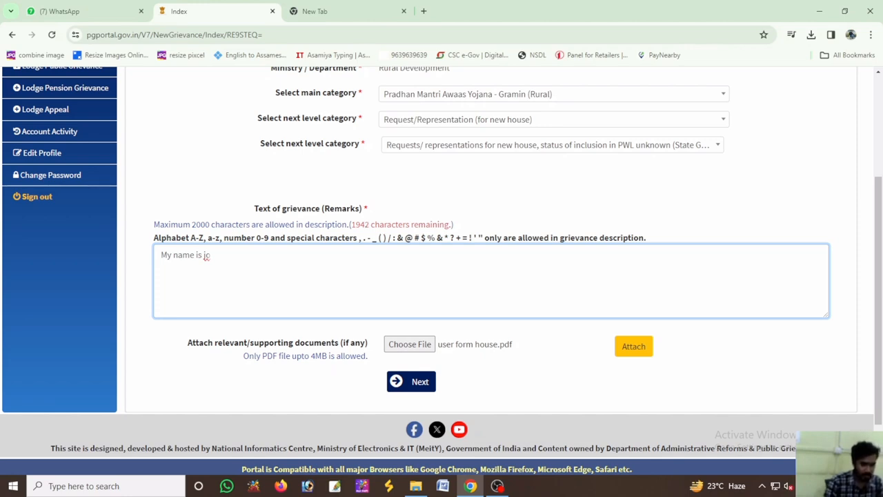
{"action": "key", "text": "BackSpace"}
{"action": "key", "text": "BackSpace"}
{"action": "key", "text": "BackSpace"}
{"action": "key", "text": "BackSpace"}
{"action": "key", "text": "BackSpace"}
{"action": "type", "text": "????????"}
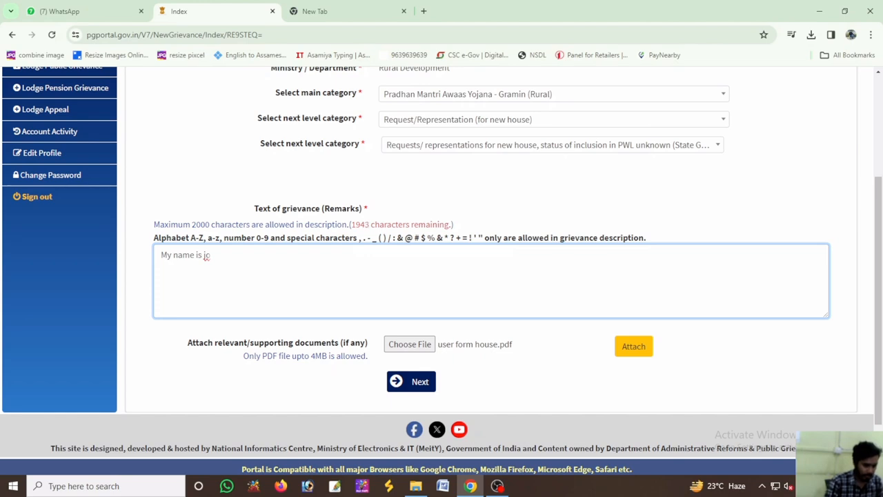
{"action": "type", "text": "?"}
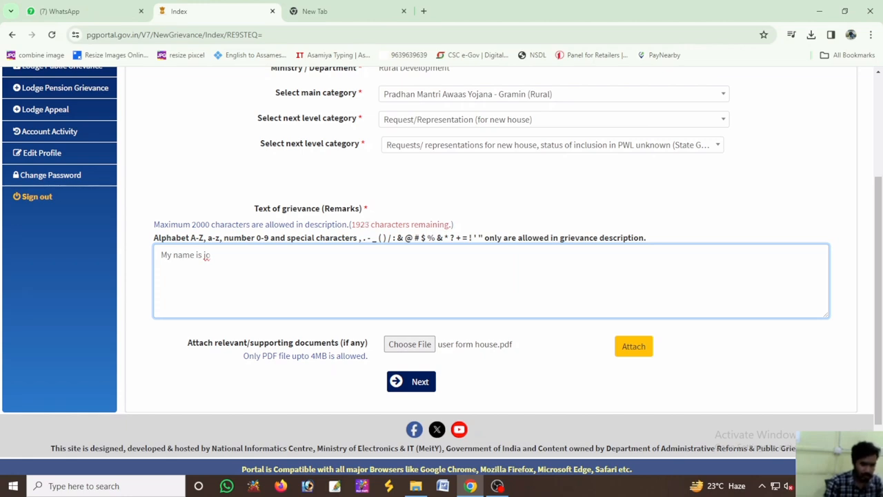
{"action": "key", "text": "BackSpace"}
{"action": "key", "text": "BackSpace"}
{"action": "key", "text": "BackSpace"}
{"action": "type", "text": "and"}
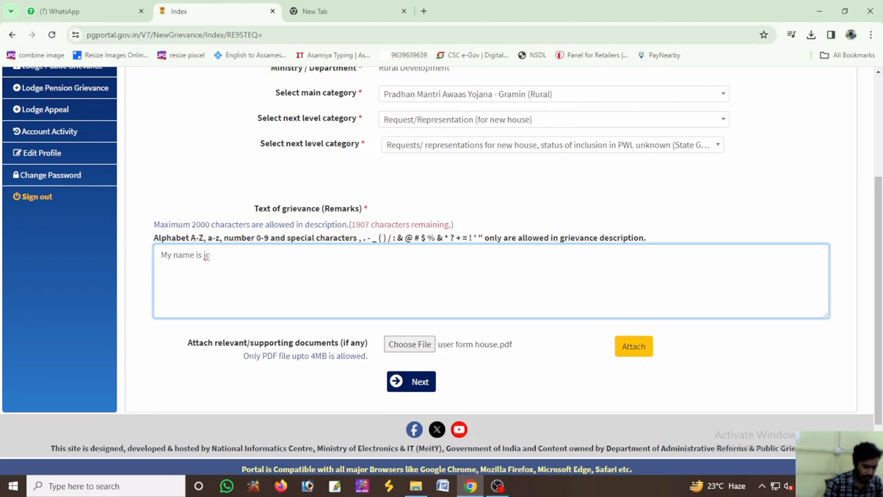
{"action": "type", "text": "ial problem"}
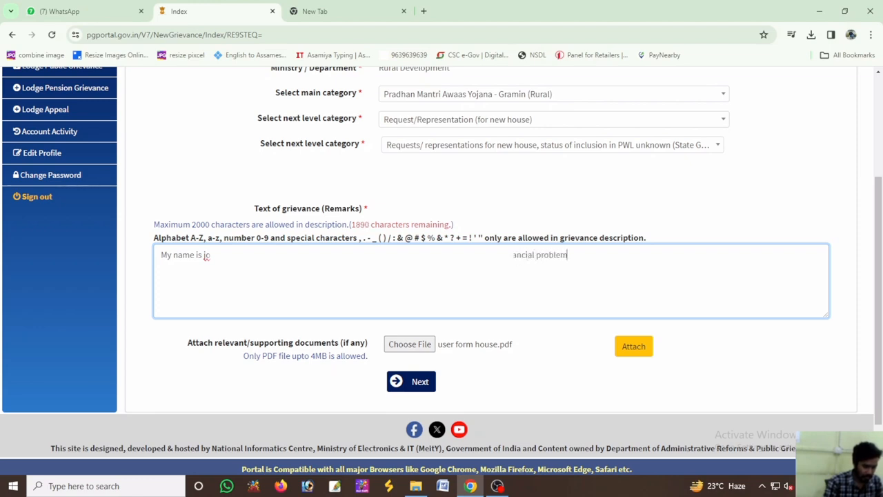
{"action": "type", "text": " so kindly sir "}
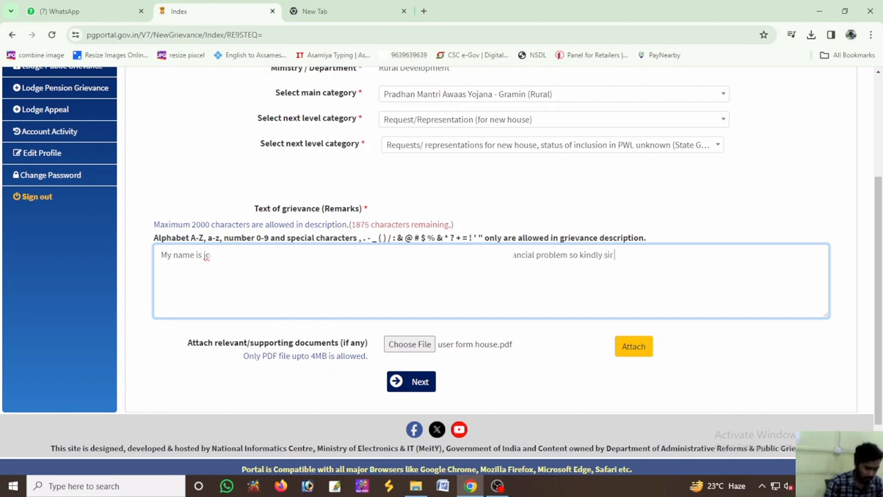
{"action": "type", "text": "help me"}
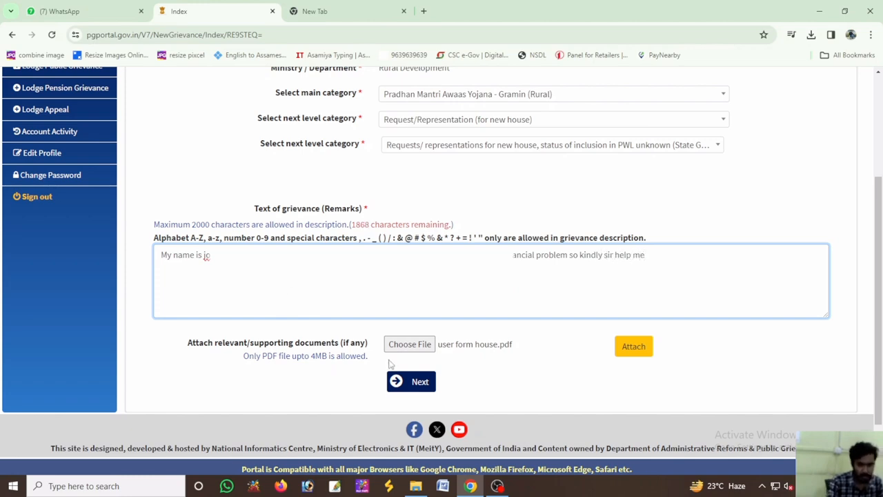
Attach the chosen PDF to the grievance and proceed to the grievance details form
{"action": "left_click", "coordinate": [631, 345]}
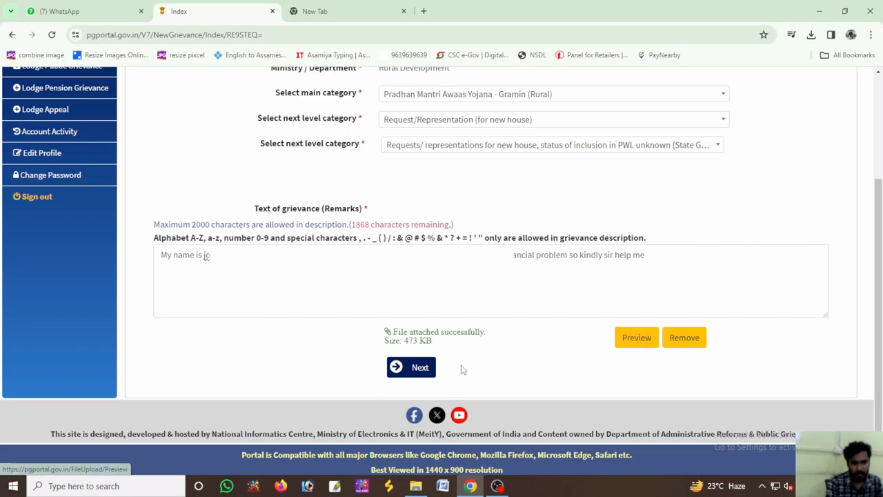
{"action": "left_click", "coordinate": [417, 369]}
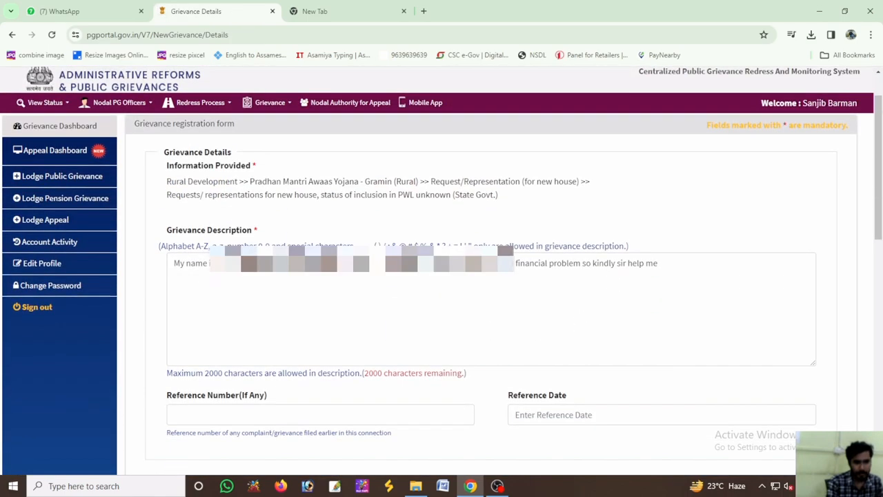
Enter the applicant's full name in the personal details and set the gender to Female
{"action": "scroll", "coordinate": [441, 270], "scroll_direction": "down", "scroll_amount": 3}
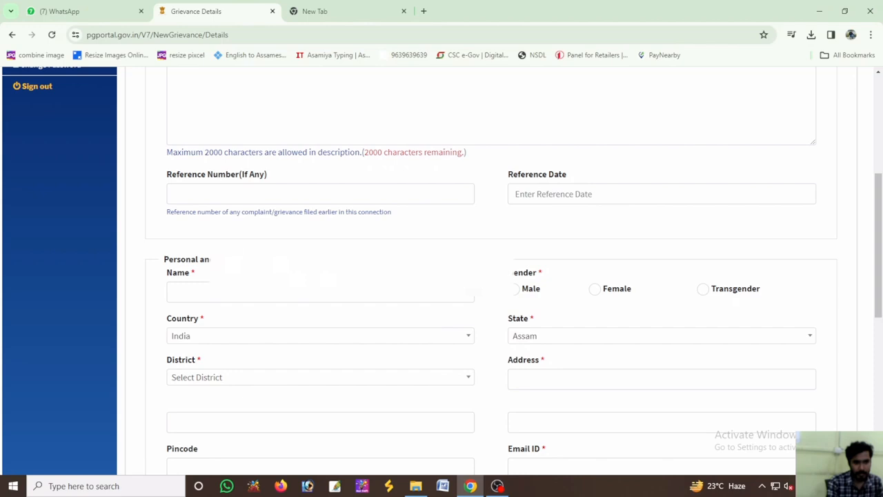
{"action": "left_click", "coordinate": [207, 198]}
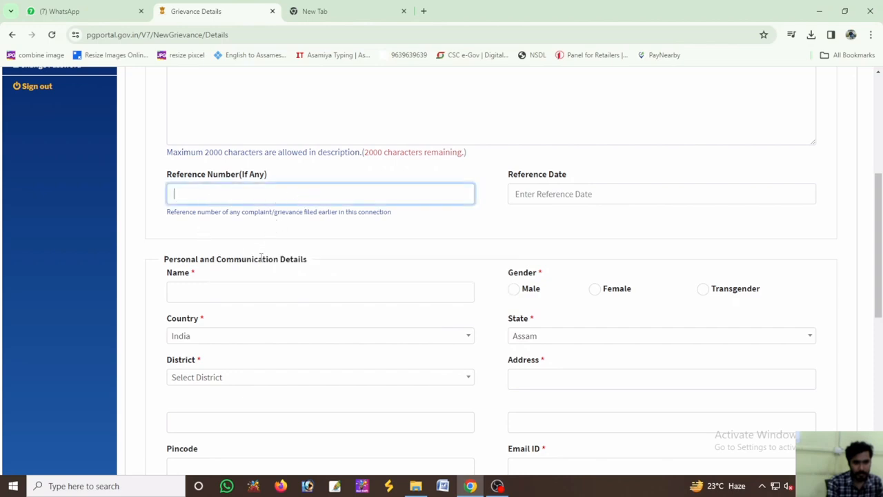
{"action": "left_click", "coordinate": [236, 292]}
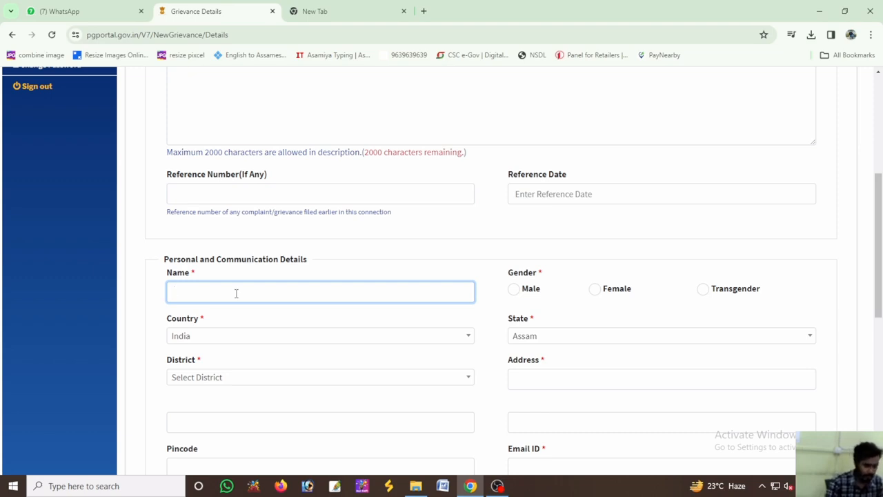
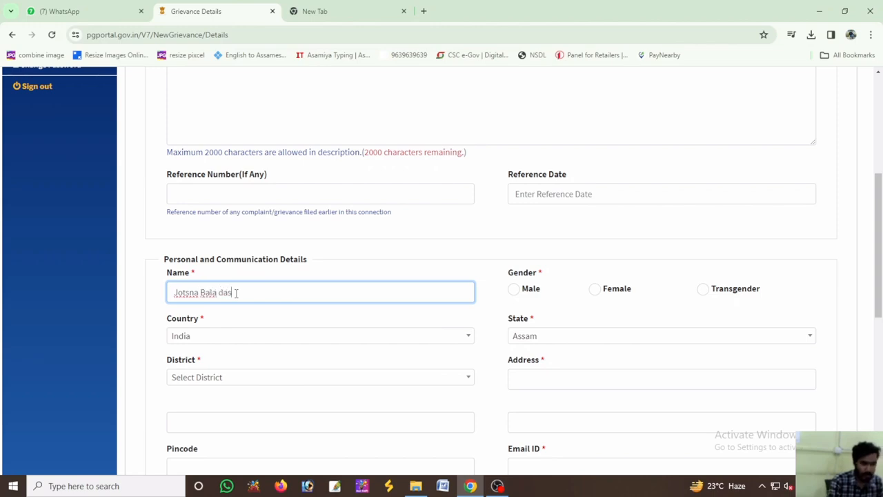
{"action": "left_click", "coordinate": [594, 289]}
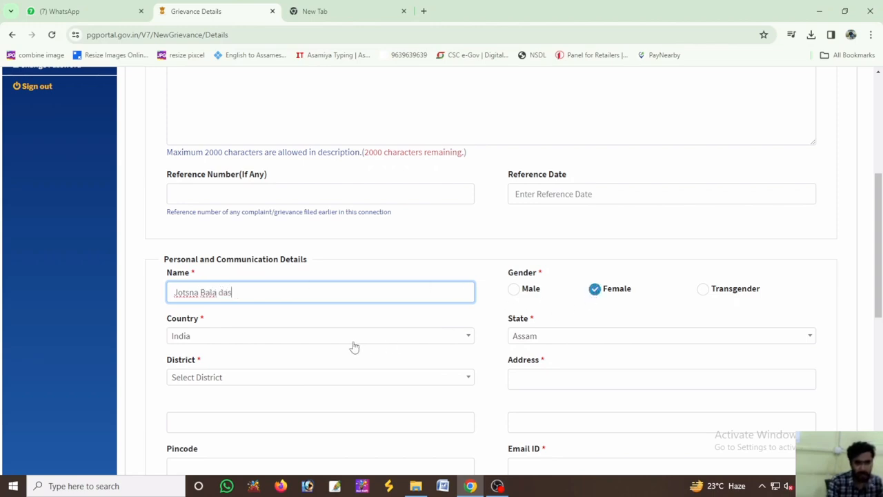
Set the district to Bongaigaon and enter the applicant's street or village address
{"action": "left_click", "coordinate": [296, 378]}
{"action": "scroll", "coordinate": [217, 324], "scroll_direction": "down", "scroll_amount": 2}
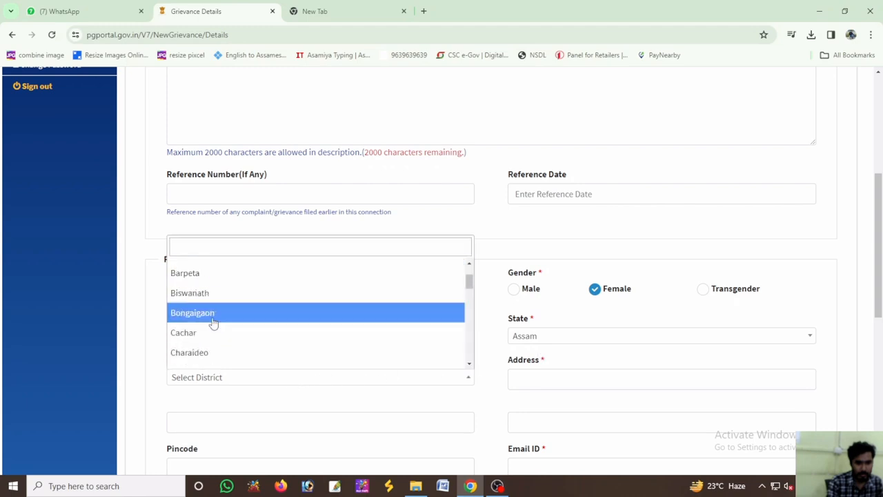
{"action": "left_click", "coordinate": [213, 321]}
{"action": "left_click", "coordinate": [536, 380]}
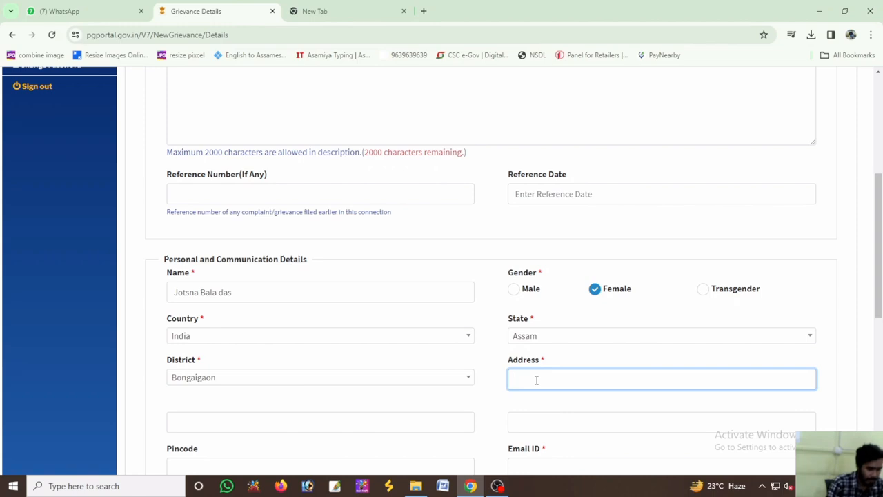
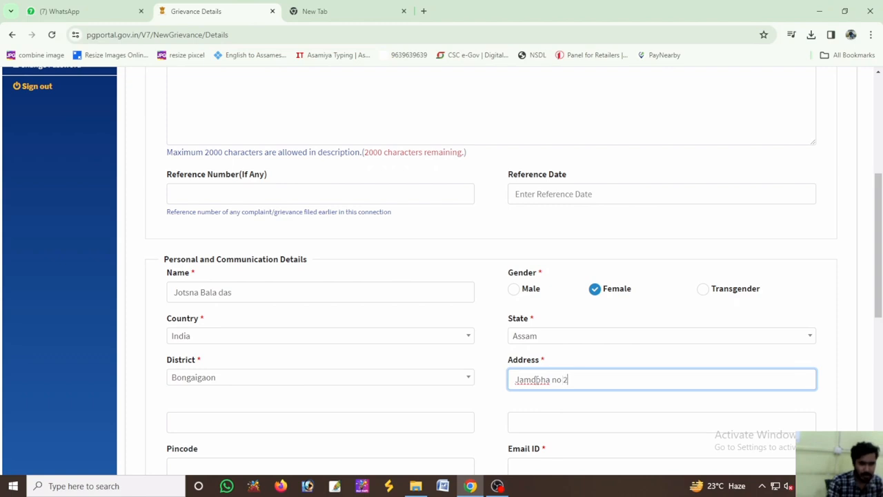
Fill in the applicant's postal pincode and email address
{"action": "scroll", "coordinate": [534, 385], "scroll_direction": "down", "scroll_amount": 2}
{"action": "left_click", "coordinate": [292, 360]}
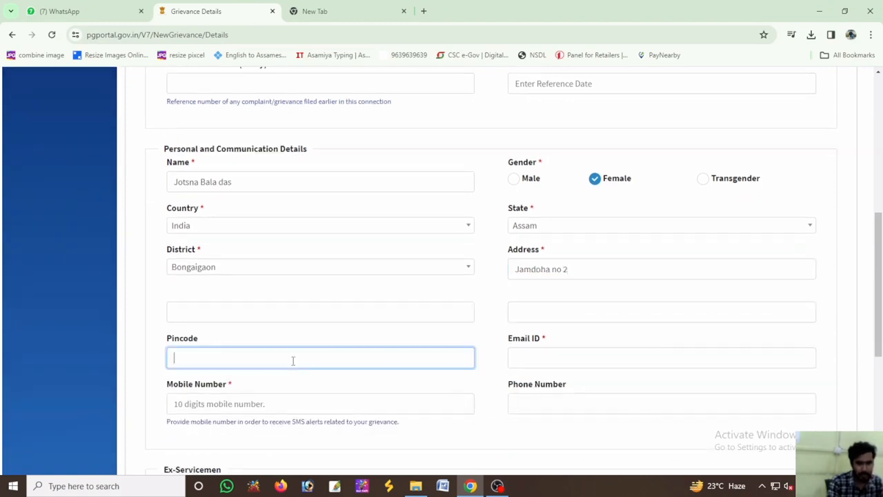
{"action": "type", "text": "783390"}
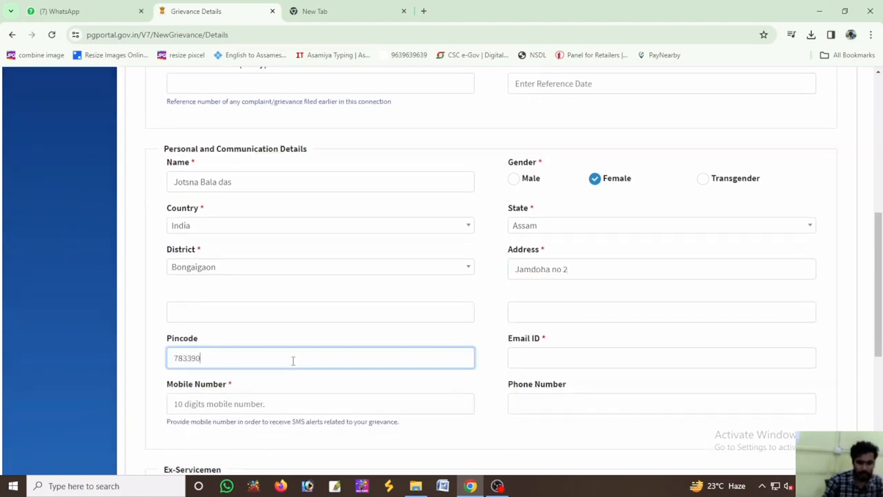
{"action": "left_click", "coordinate": [536, 359]}
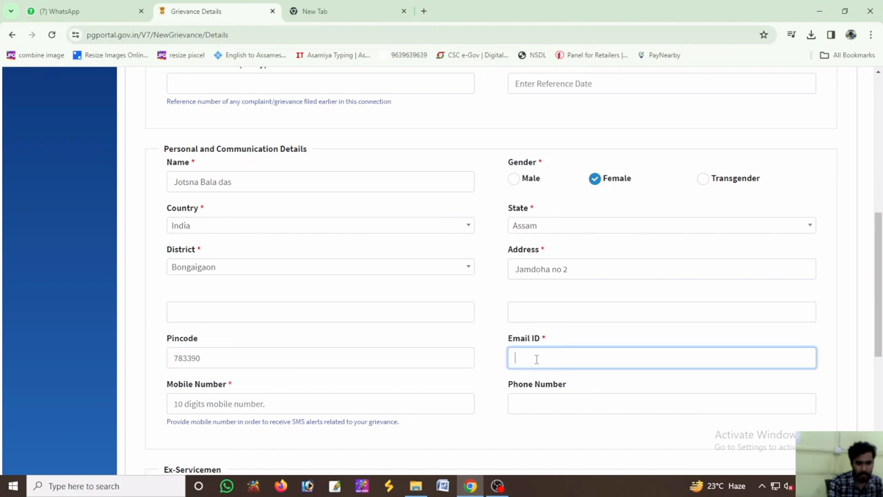
{"action": "type", "text": "c"}
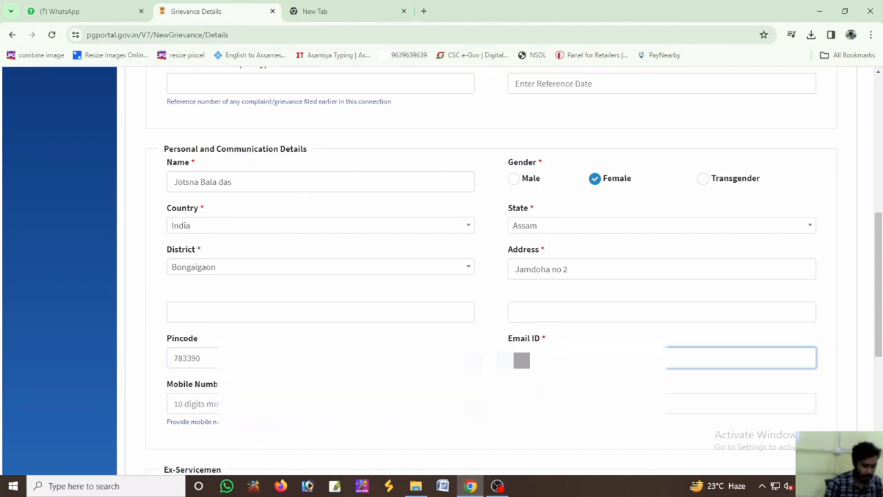
{"action": "type", "text": "as"}
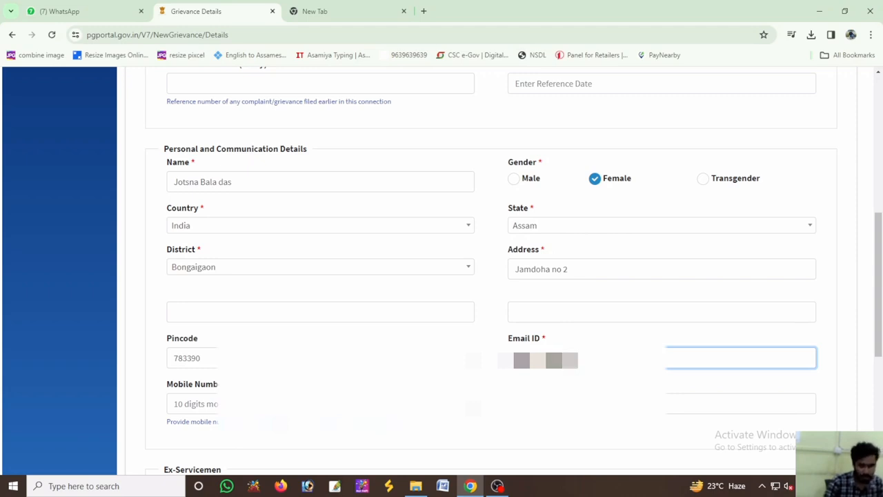
{"action": "type", "text": "@g"}
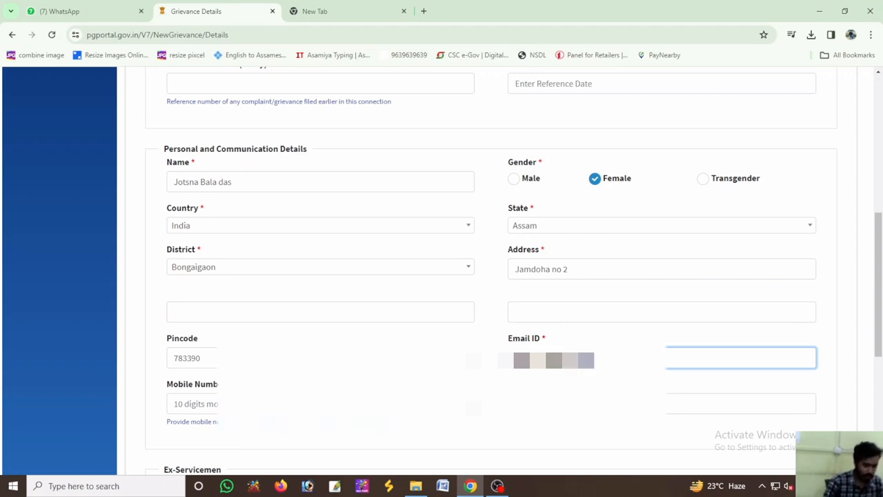
{"action": "type", "text": "ma"}
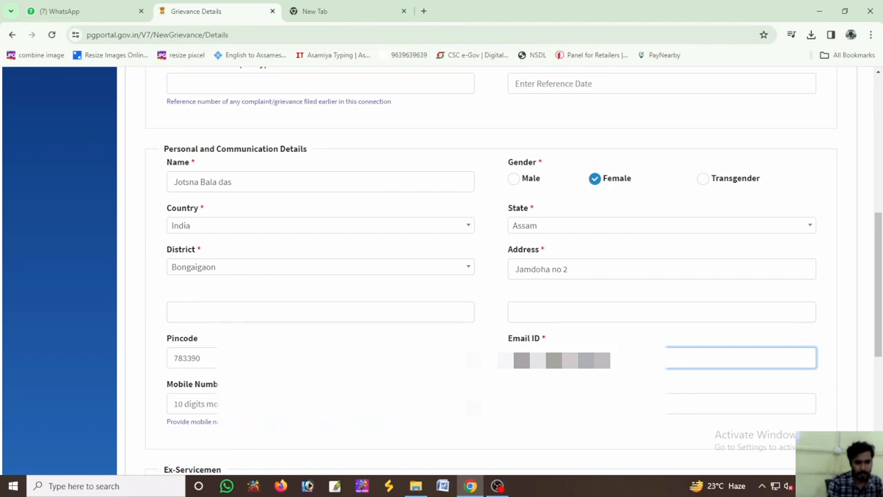
Enter the applicant's 10-digit mobile number and check the completed personal and communication details
{"action": "left_click", "coordinate": [320, 404]}
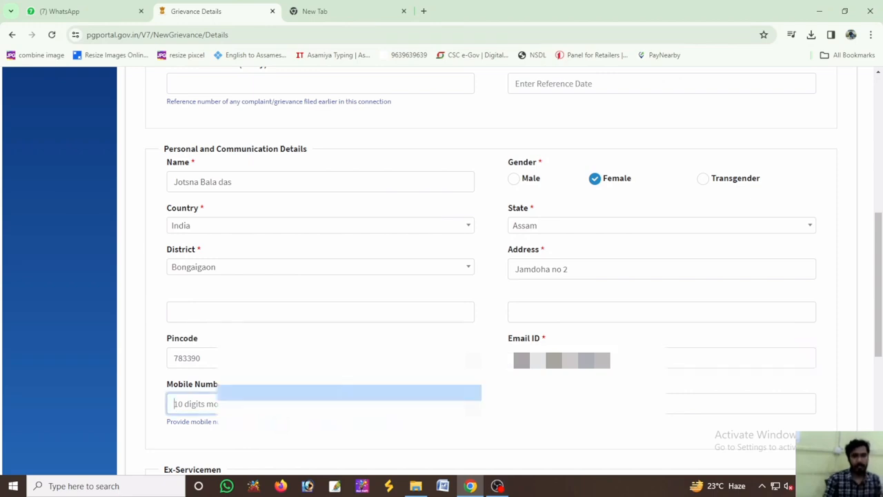
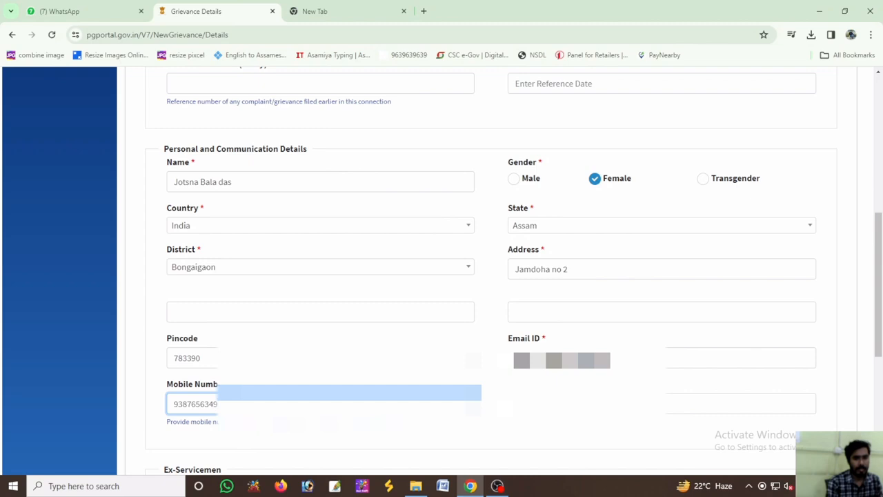
{"action": "scroll", "coordinate": [329, 410], "scroll_direction": "up", "scroll_amount": 2}
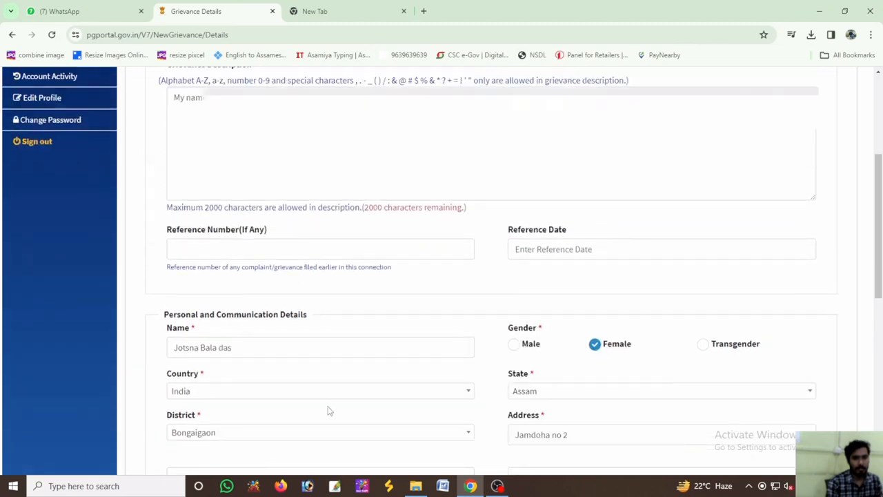
{"action": "scroll", "coordinate": [329, 410], "scroll_direction": "down", "scroll_amount": 5}
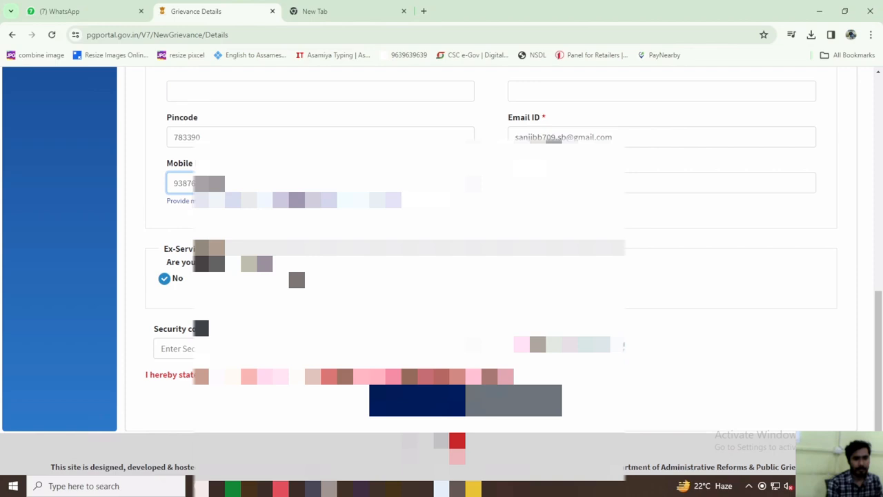
Enter the captcha's security code in the Security code field of the grievance form
{"action": "left_click", "coordinate": [207, 348]}
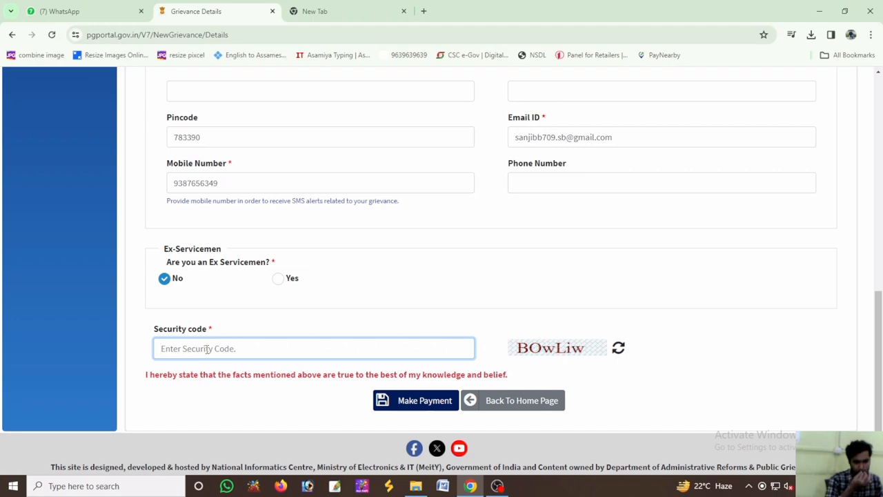
{"action": "type", "text": "Bo"}
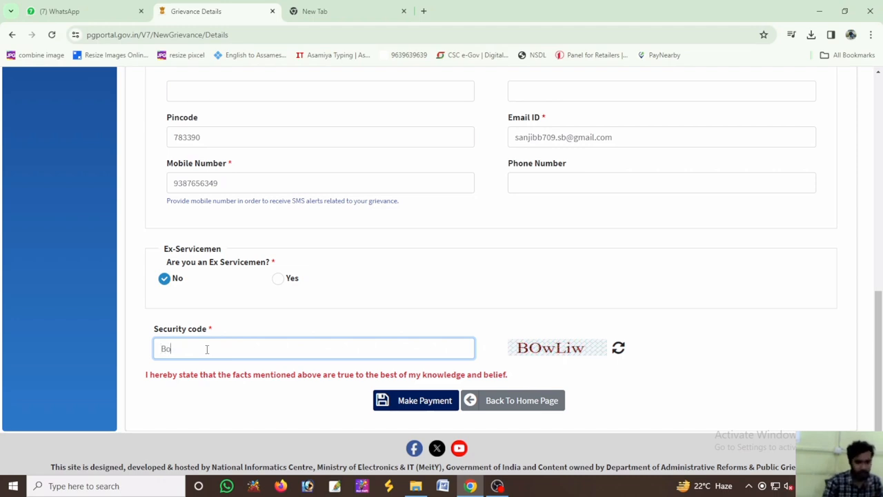
{"action": "key", "text": "BackSpace"}
{"action": "type", "text": "OwLiw"}
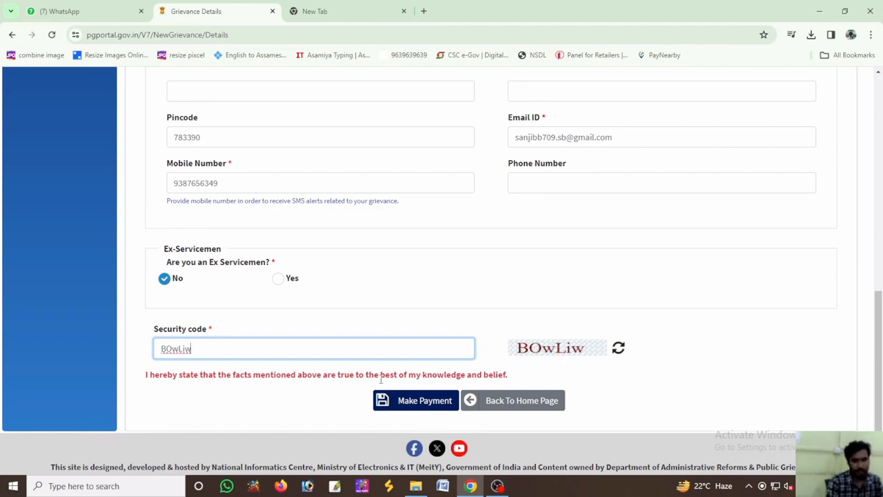
Add a name line with the applicant's full name below the existing text in the grievance description
{"action": "scroll", "coordinate": [391, 381], "scroll_direction": "up", "scroll_amount": 8}
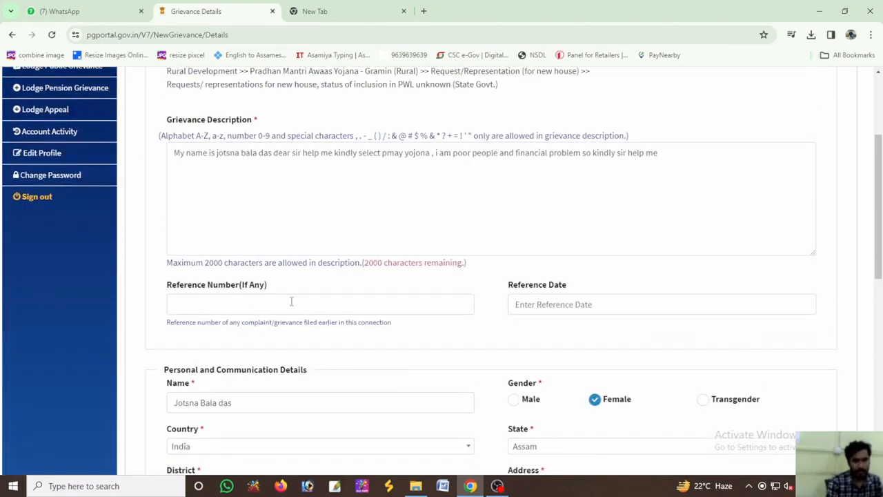
{"action": "left_click", "coordinate": [231, 209]}
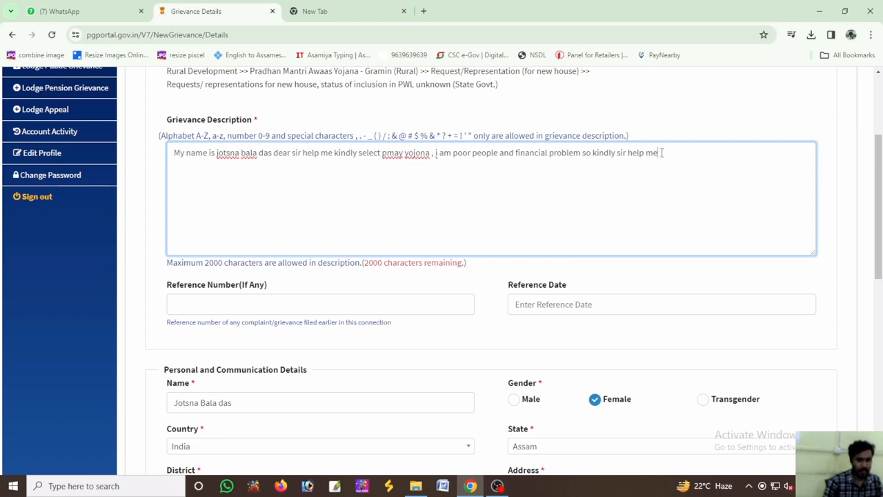
{"action": "key", "text": "Return"}
{"action": "type", "text": "na"}
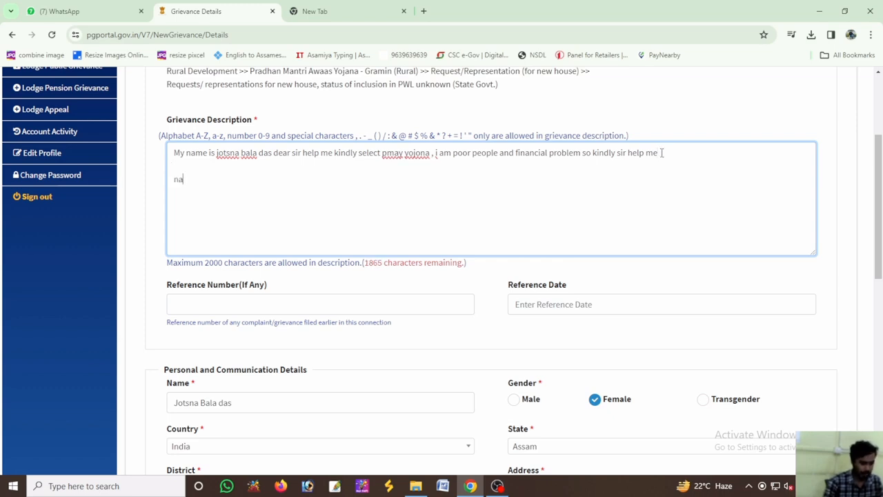
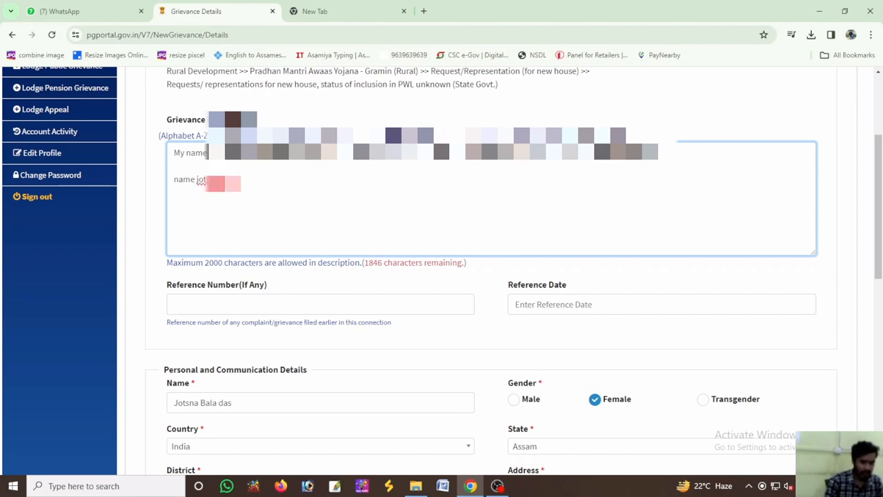
Add an "add-" line with the applicant's address to the grievance description and put a hyphen after the "name" label
{"action": "key", "text": "Return"}
{"action": "type", "text": "add"}
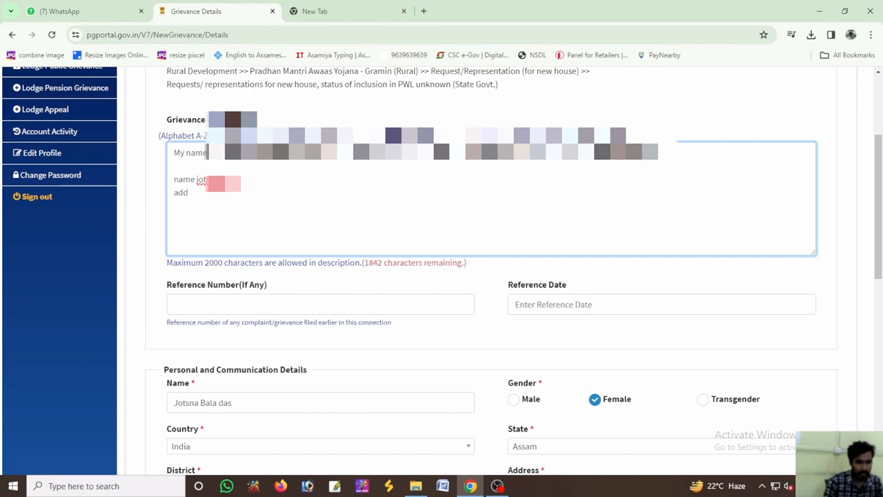
{"action": "type", "text": "-"}
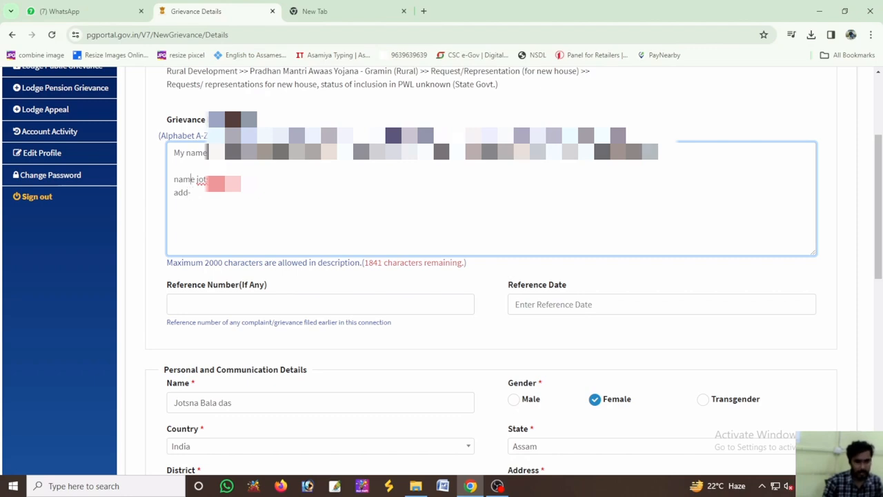
{"action": "type", "text": "-"}
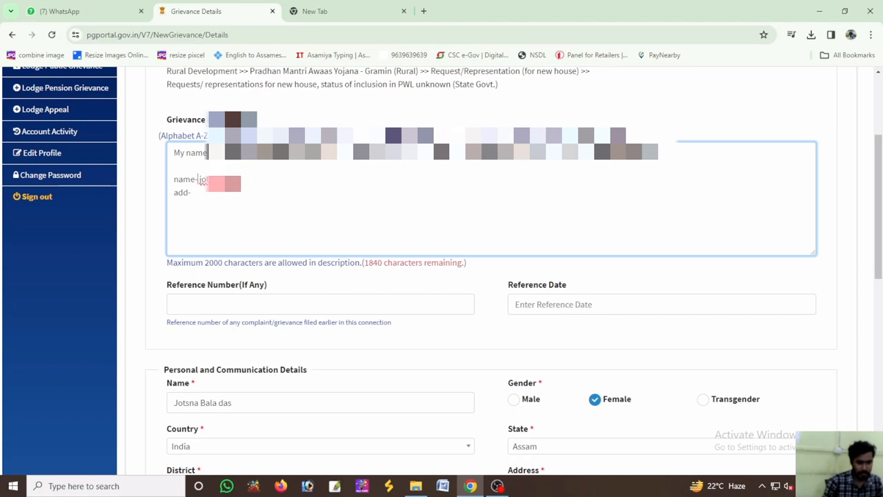
{"action": "key", "text": "Down"}
{"action": "type", "text": "m"}
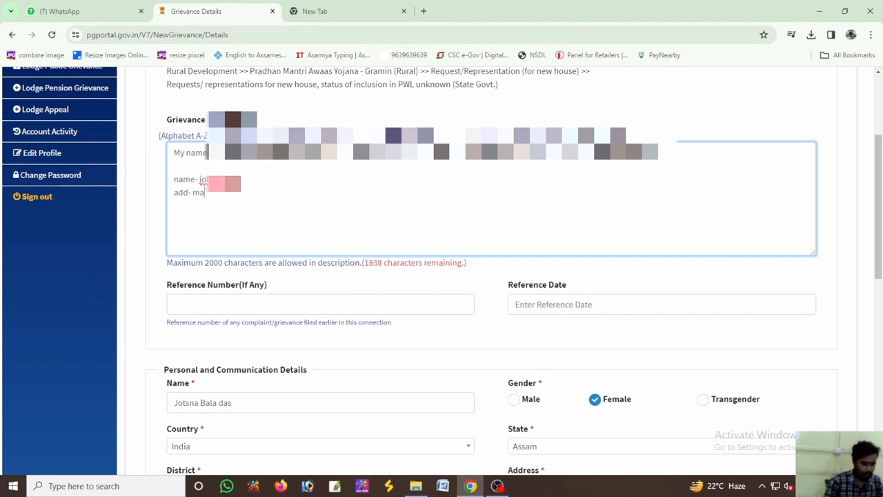
{"action": "key", "text": "BackSpace"}
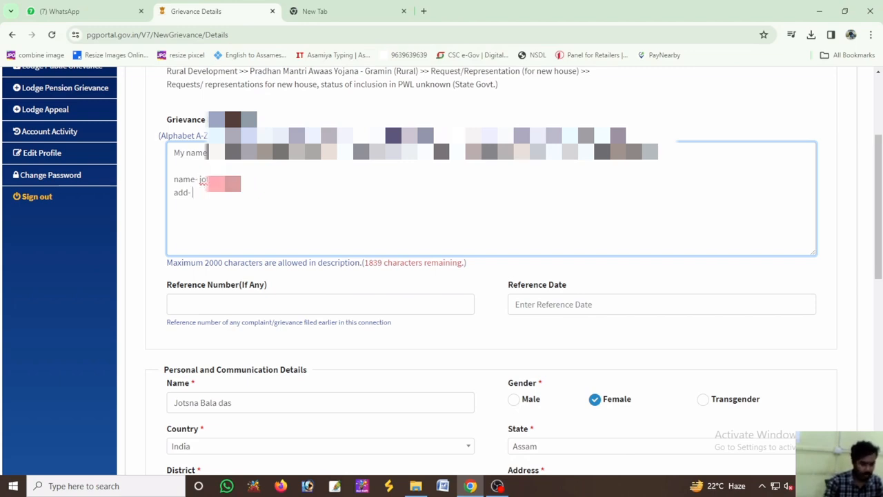
{"action": "type", "text": "jam"}
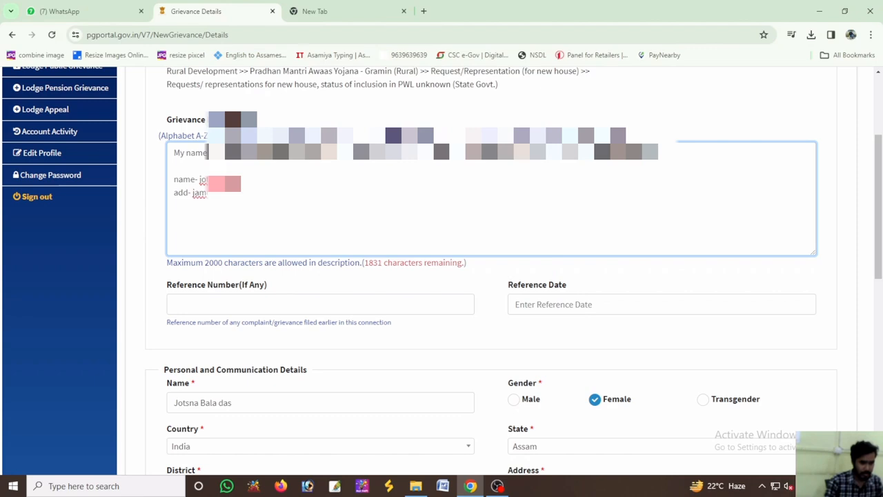
{"action": "type", "text": "?????"}
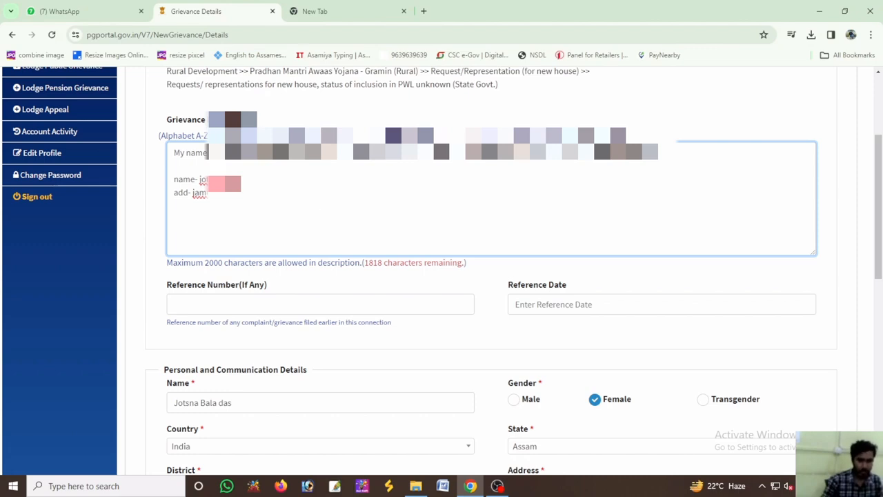
Add a line naming the applicant's police station to the grievance description
{"action": "key", "text": "Return"}
{"action": "type", "text": "police"}
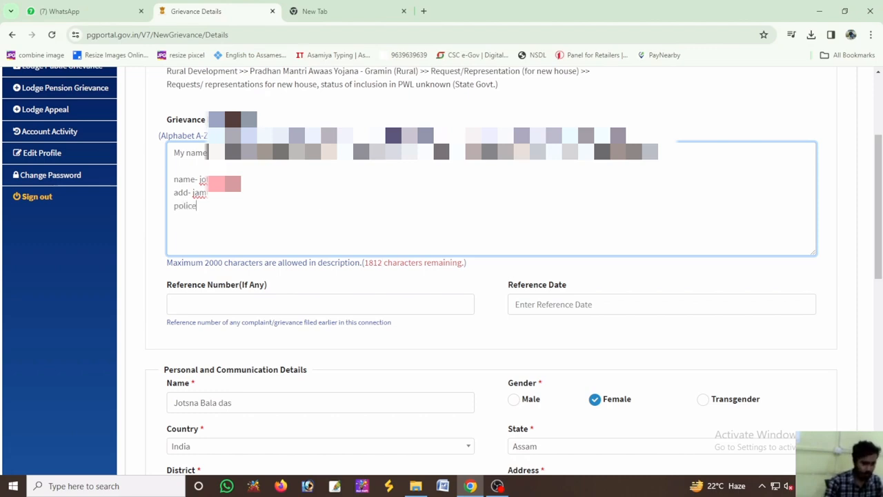
{"action": "type", "text": " sta"}
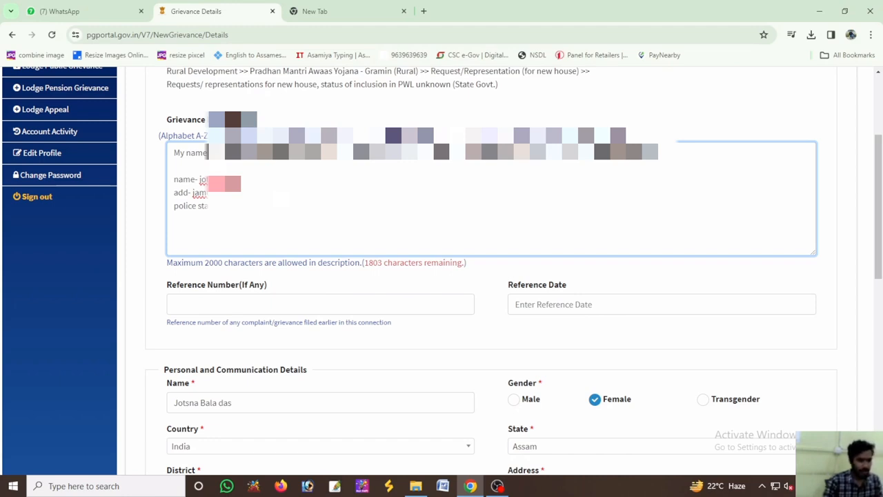
{"action": "type", "text": "jamuguri"}
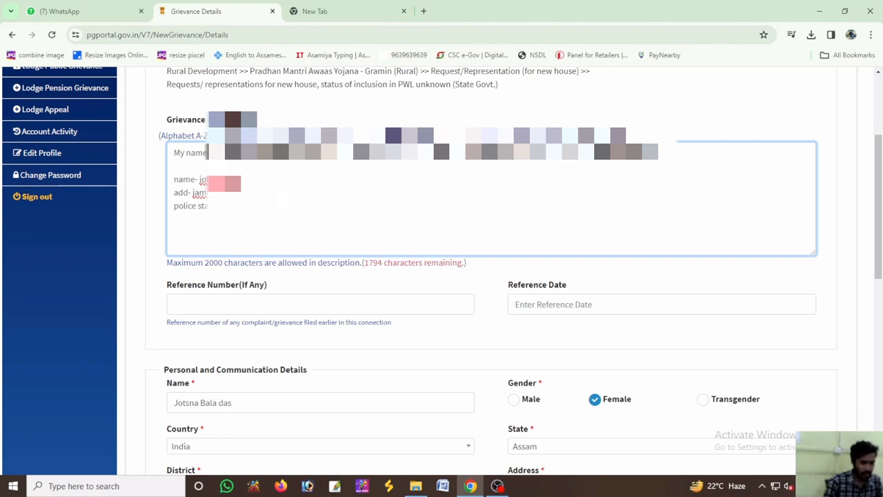
{"action": "key", "text": "Tab"}
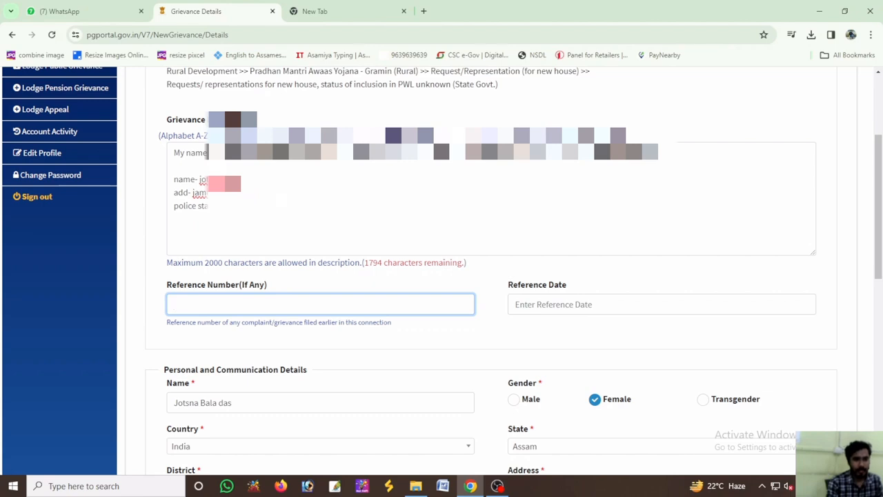
Add a contact number line with the applicant's phone number to the end of the grievance description
{"action": "left_click", "coordinate": [282, 206]}
{"action": "key", "text": "Return"}
{"action": "type", "text": "c"}
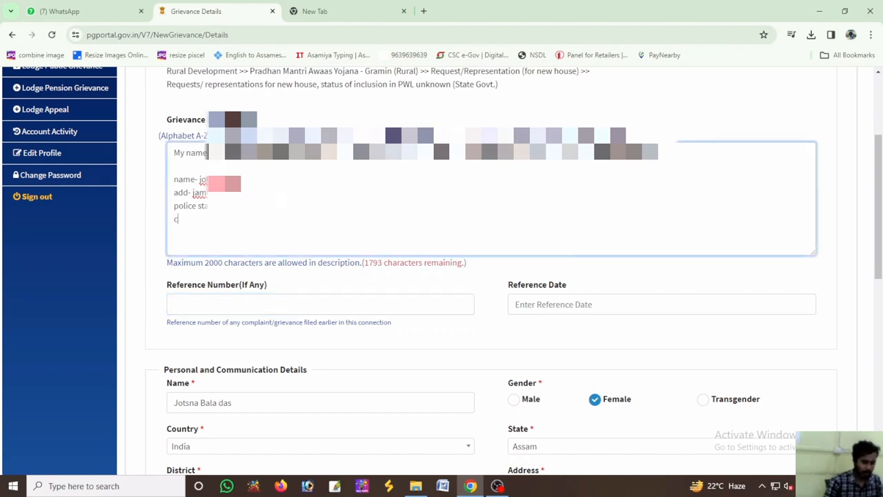
{"action": "type", "text": "ontact n"}
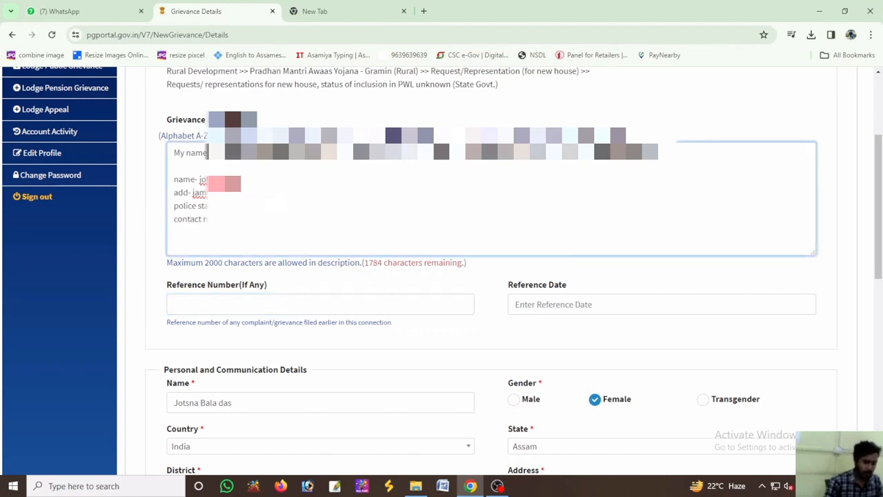
{"action": "type", "text": "o-"}
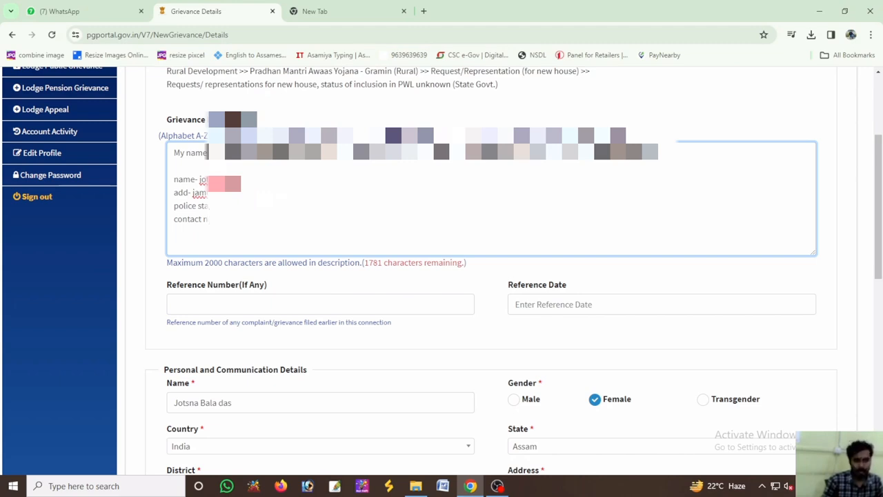
{"action": "type", "text": "9"}
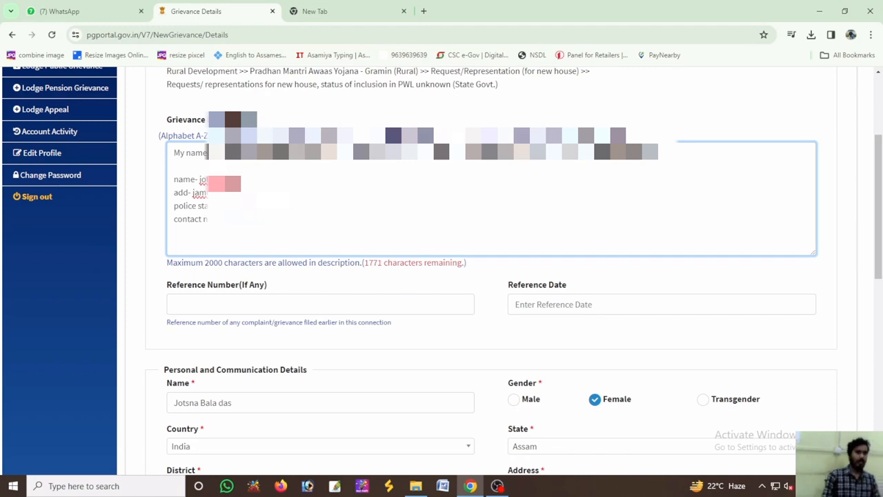
Enter the applicant's block in the second address line of the personal and communication details
{"action": "scroll", "coordinate": [281, 288], "scroll_direction": "down", "scroll_amount": 4}
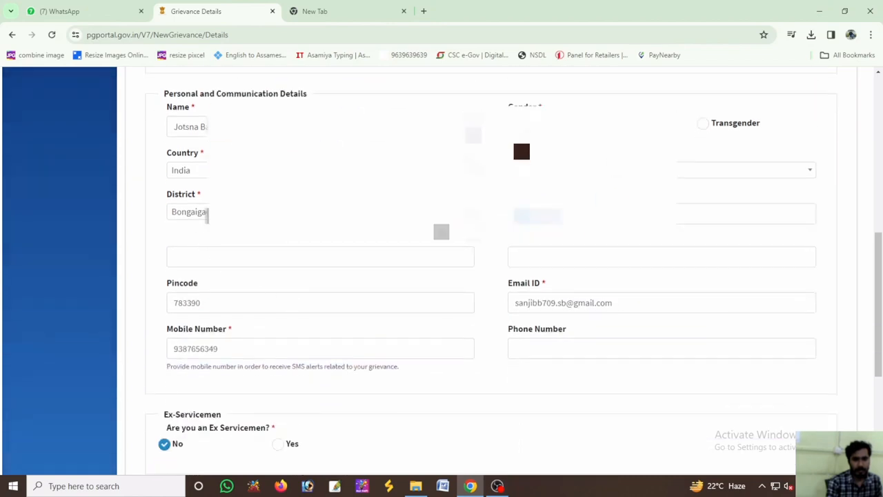
{"action": "left_click", "coordinate": [289, 256]}
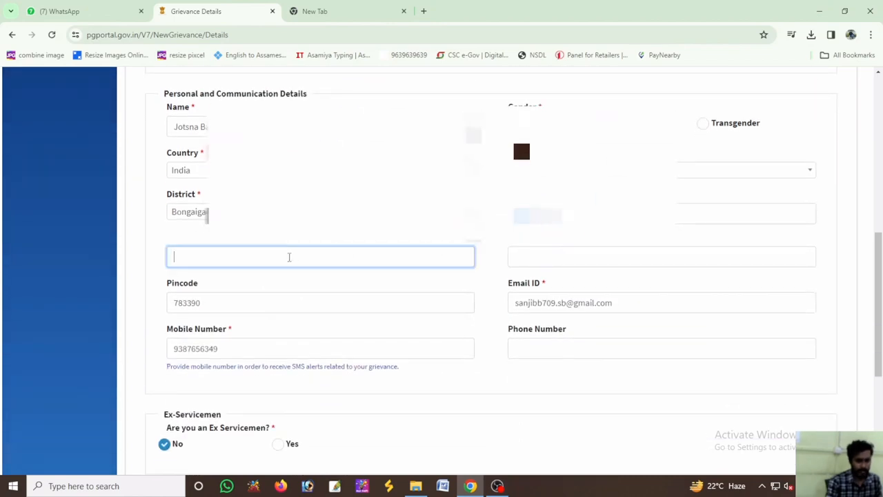
{"action": "type", "text": "block ma"}
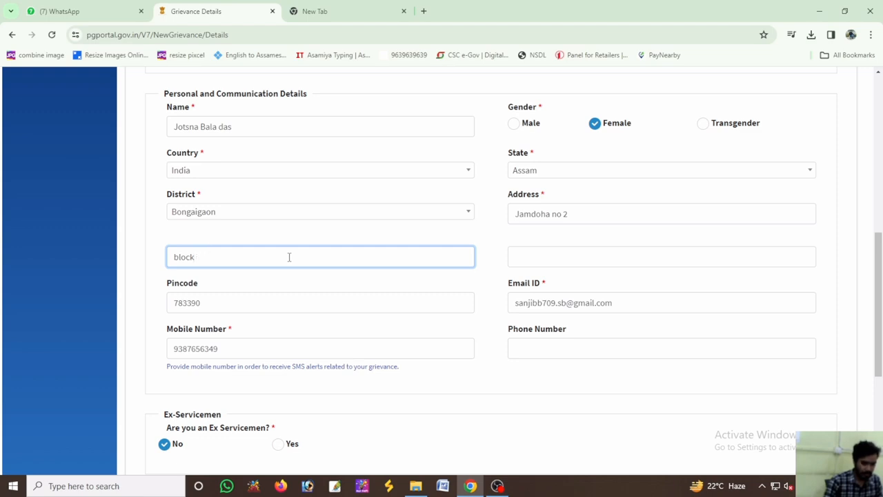
{"action": "type", "text": " manikpur"}
{"action": "key", "text": "Tab"}
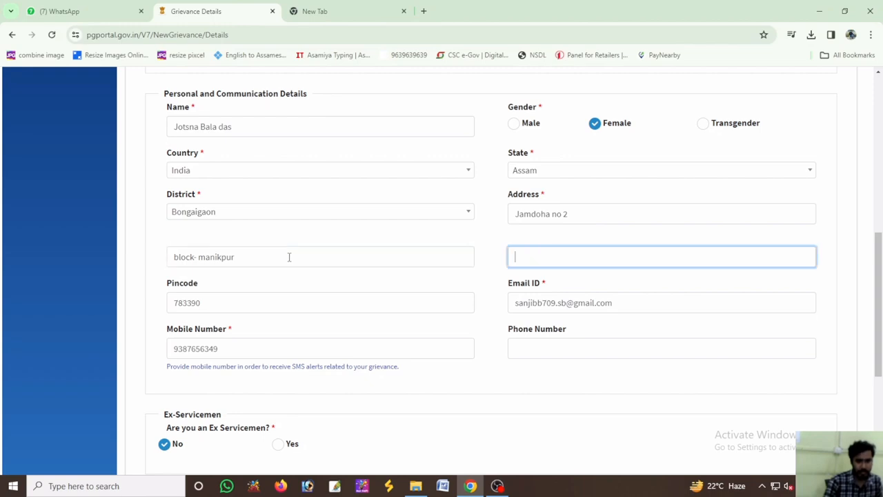
Proceed to the grievance payment without saving the address in the browser, and validate the prefilled wallet password
{"action": "scroll", "coordinate": [283, 297], "scroll_direction": "down", "scroll_amount": 4}
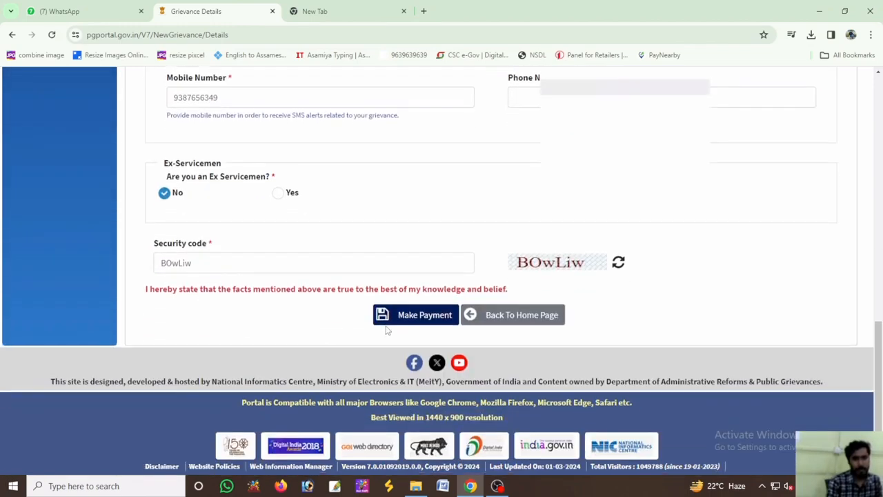
{"action": "left_click", "coordinate": [412, 316]}
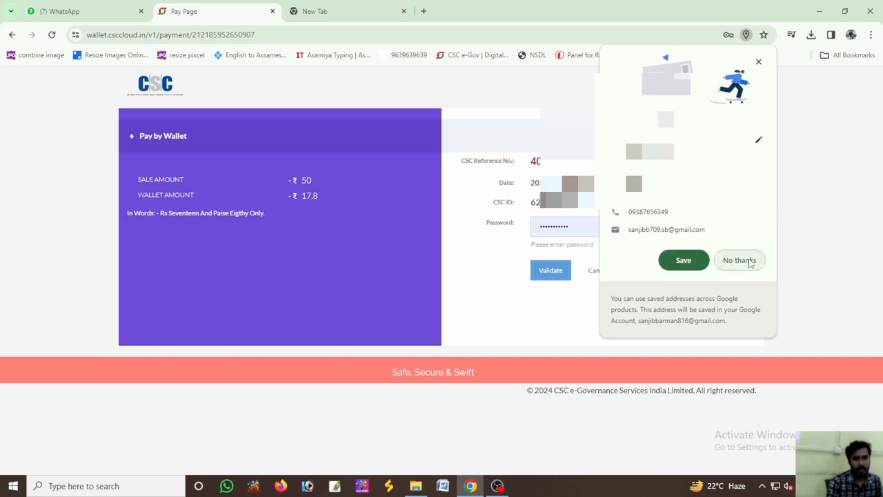
{"action": "left_click", "coordinate": [750, 263]}
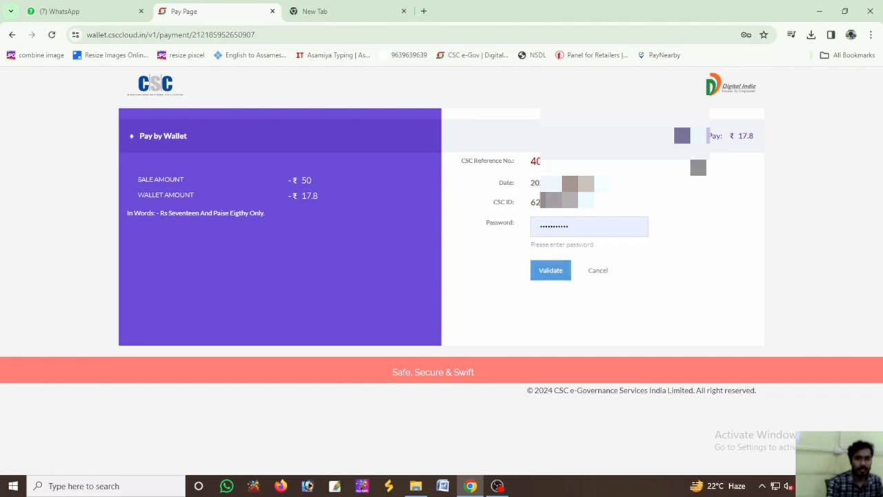
{"action": "left_click", "coordinate": [550, 272]}
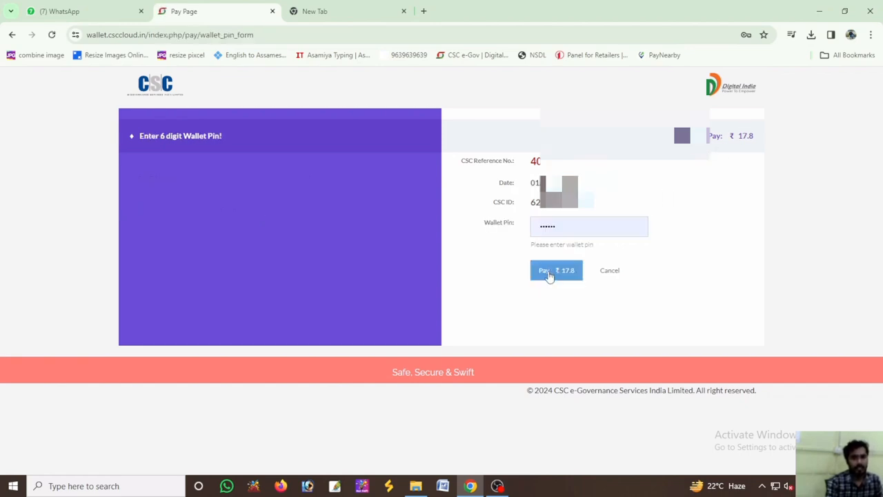
Replace the prefilled wallet PIN with the correct six-digit PIN and pay ₹17.8, declining the browser's offer to update the password
{"action": "double_click", "coordinate": [566, 234]}
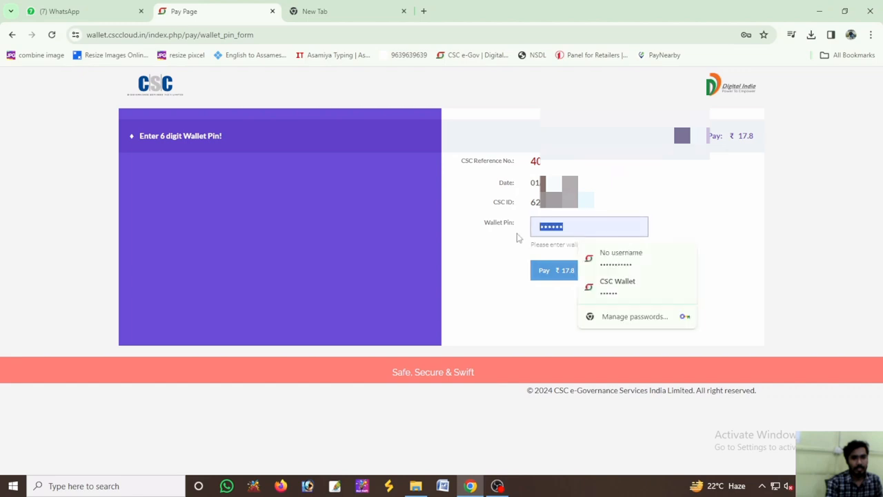
{"action": "type", "text": "1"}
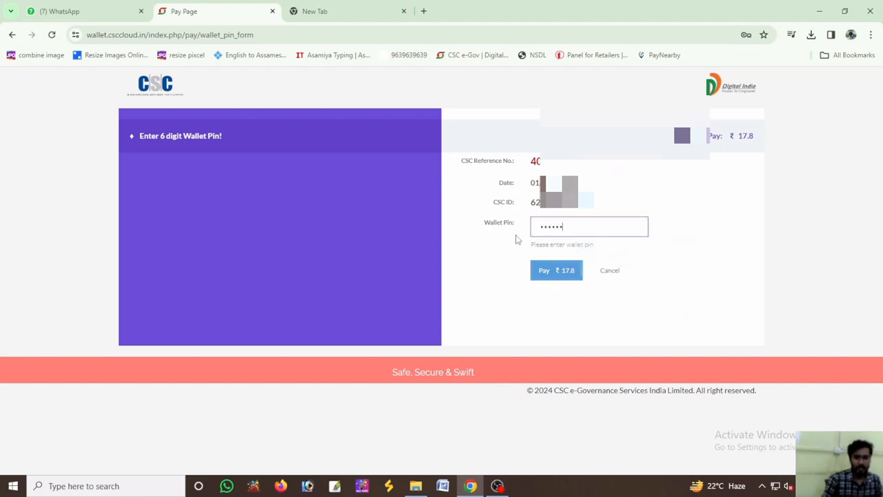
{"action": "left_click", "coordinate": [559, 273]}
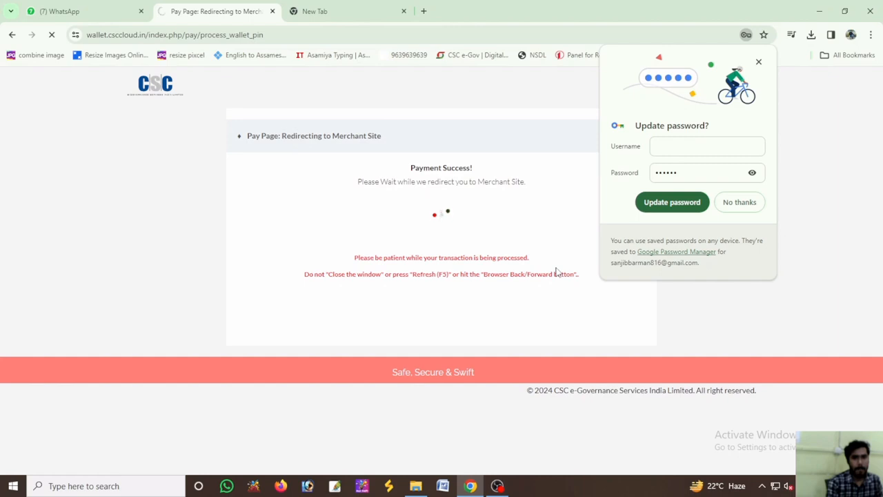
{"action": "left_click", "coordinate": [742, 203]}
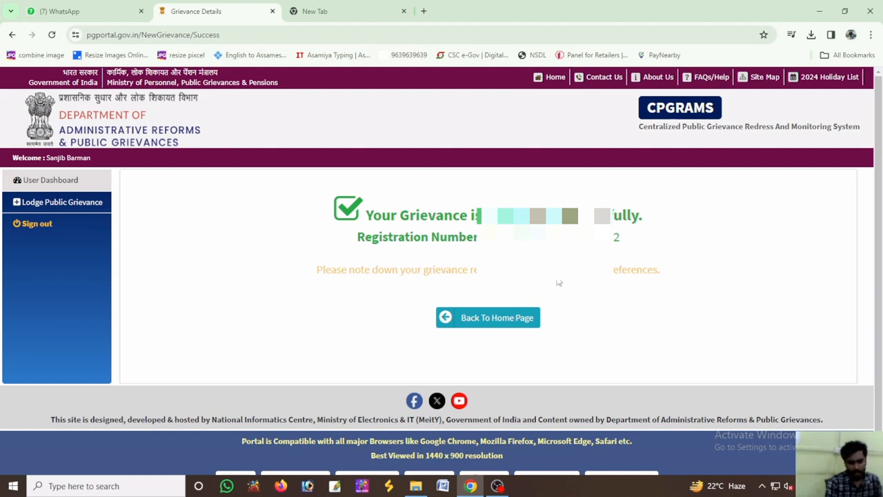
Print one color copy of the grievance registration confirmation page on the Canon G2010 series printer
{"action": "key", "text": "ctrl+p"}
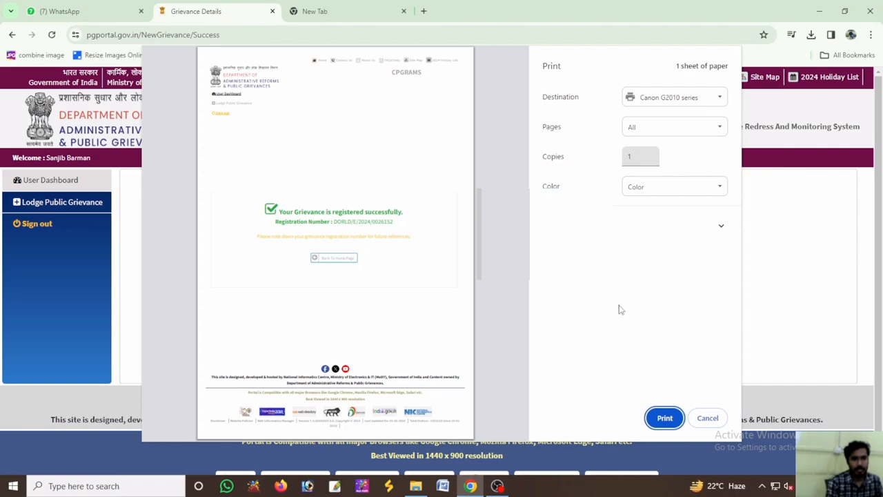
{"action": "left_click", "coordinate": [664, 418]}
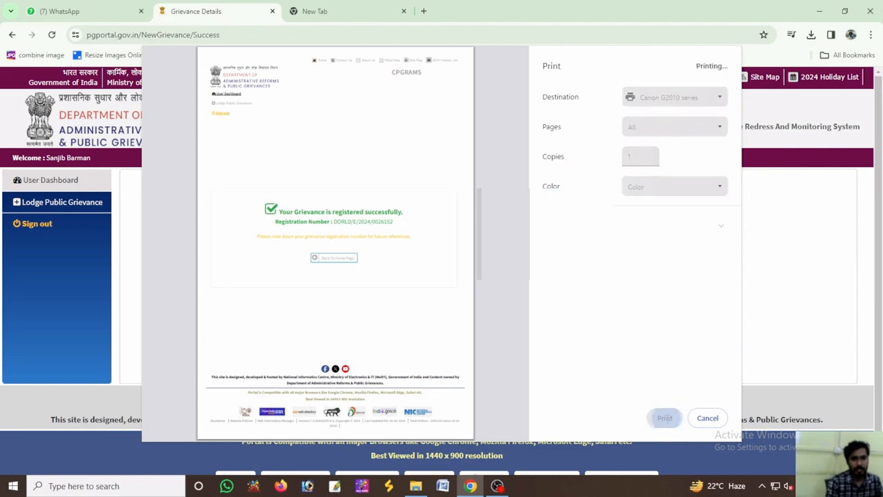